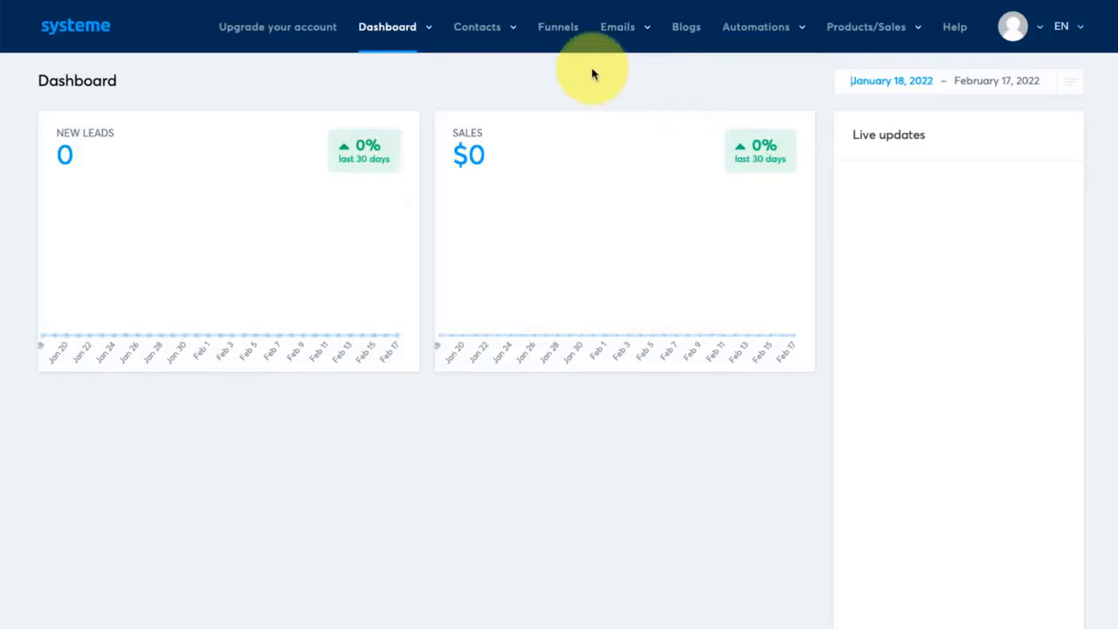
Create a new funnel named "My Fab New Funnel" with the Build an audience goal.
click(563, 28)
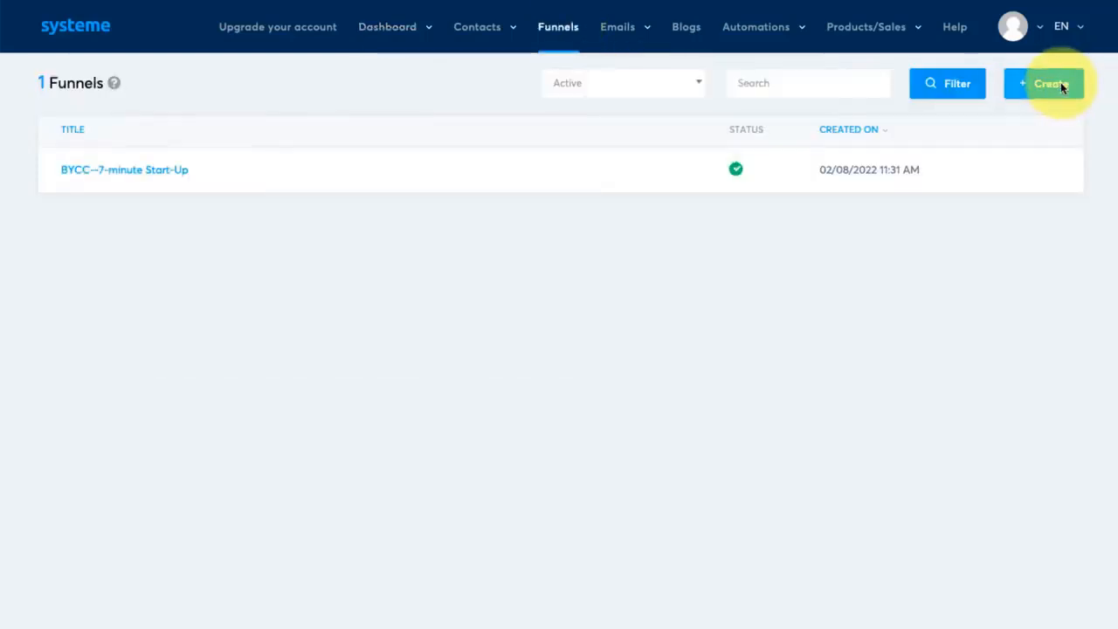
click(1060, 82)
text(My Fab New )
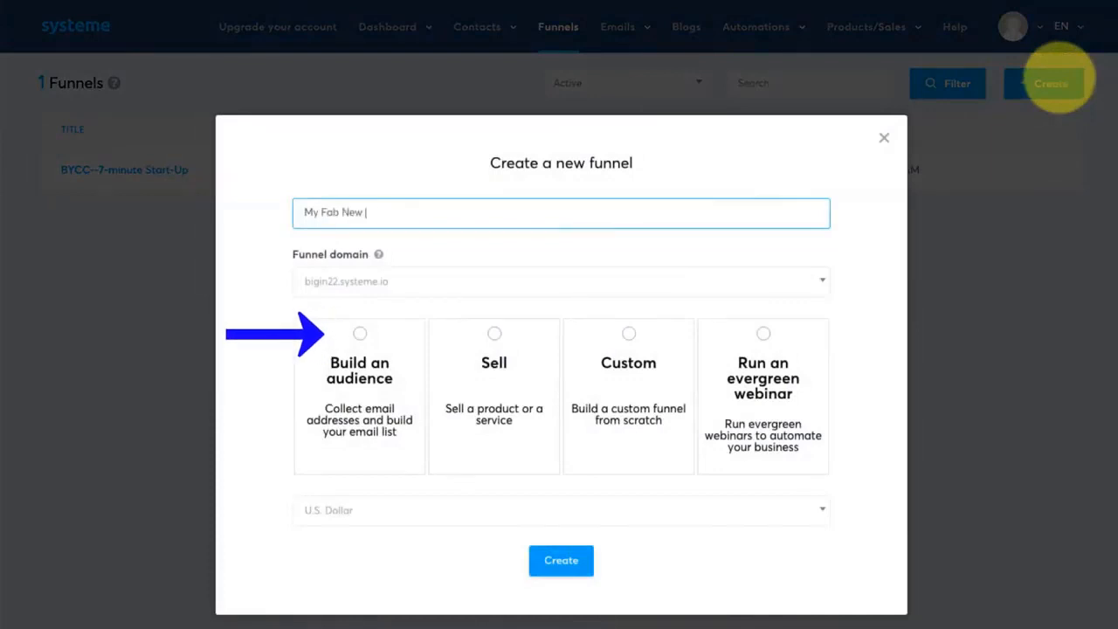
text(Funnel)
click(356, 367)
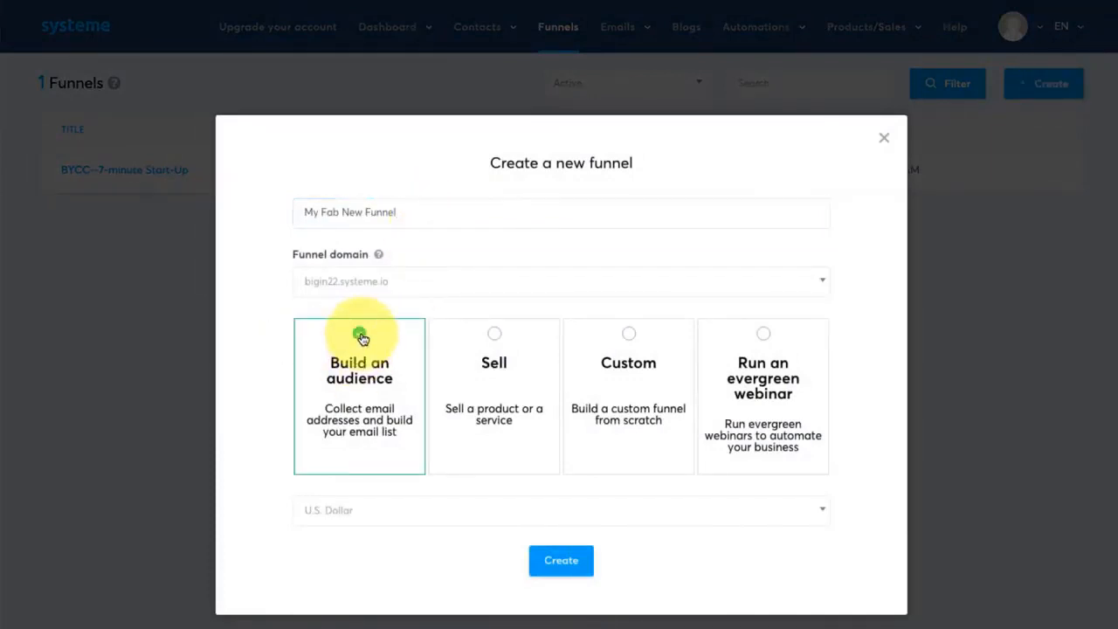
click(562, 566)
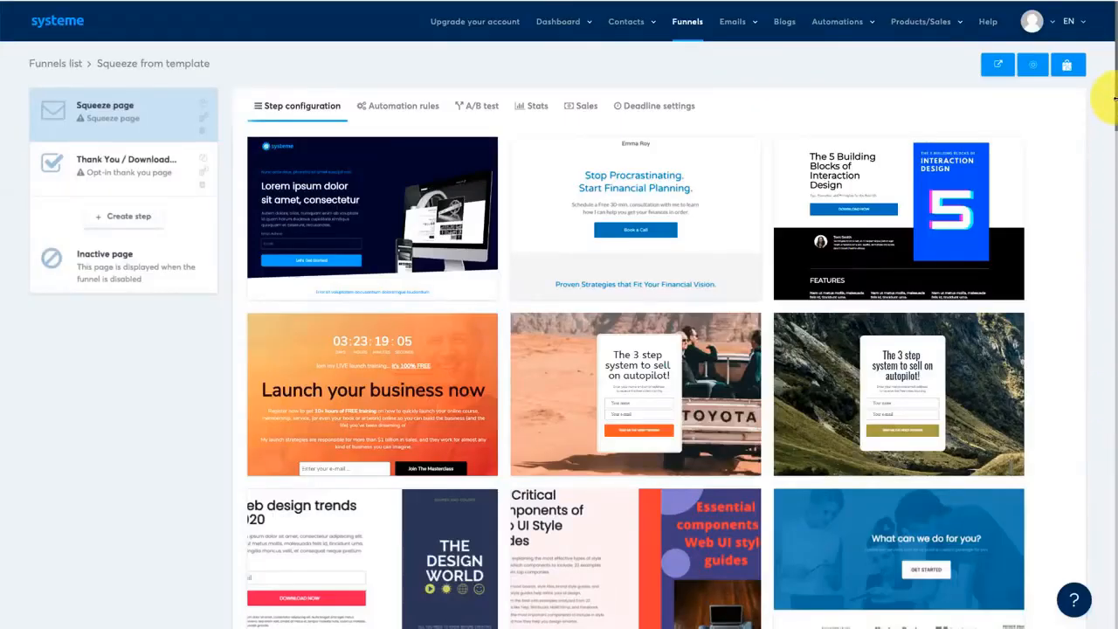
Choose the "GET THE BOOK FOR FREE..." template for the squeeze page and open the page for editing.
scroll(1098, 104, down, 12)
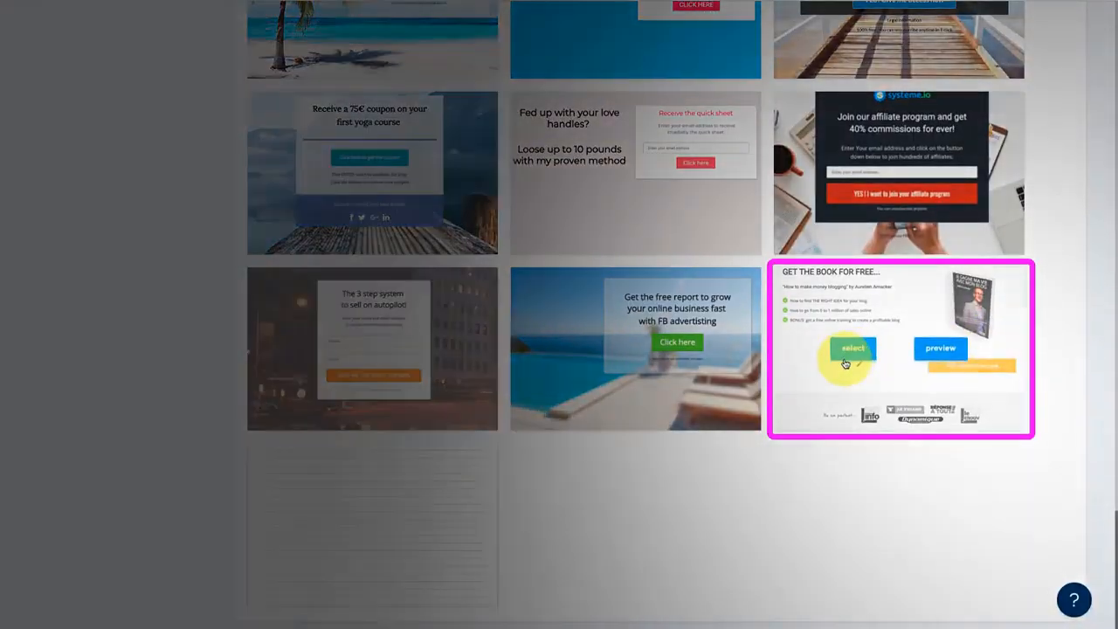
click(845, 364)
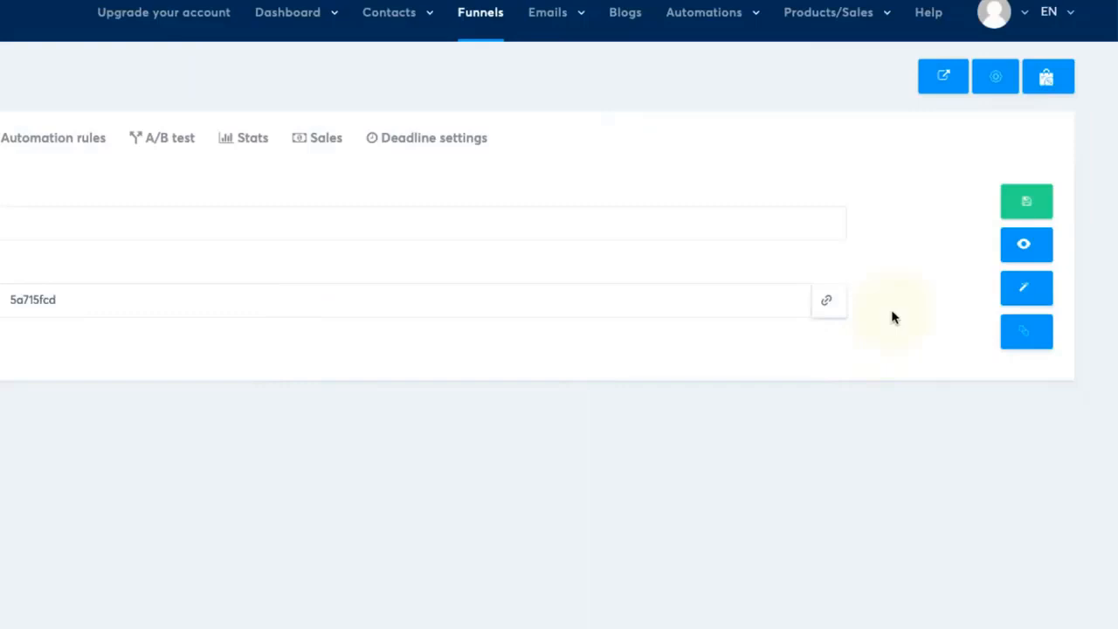
click(1028, 292)
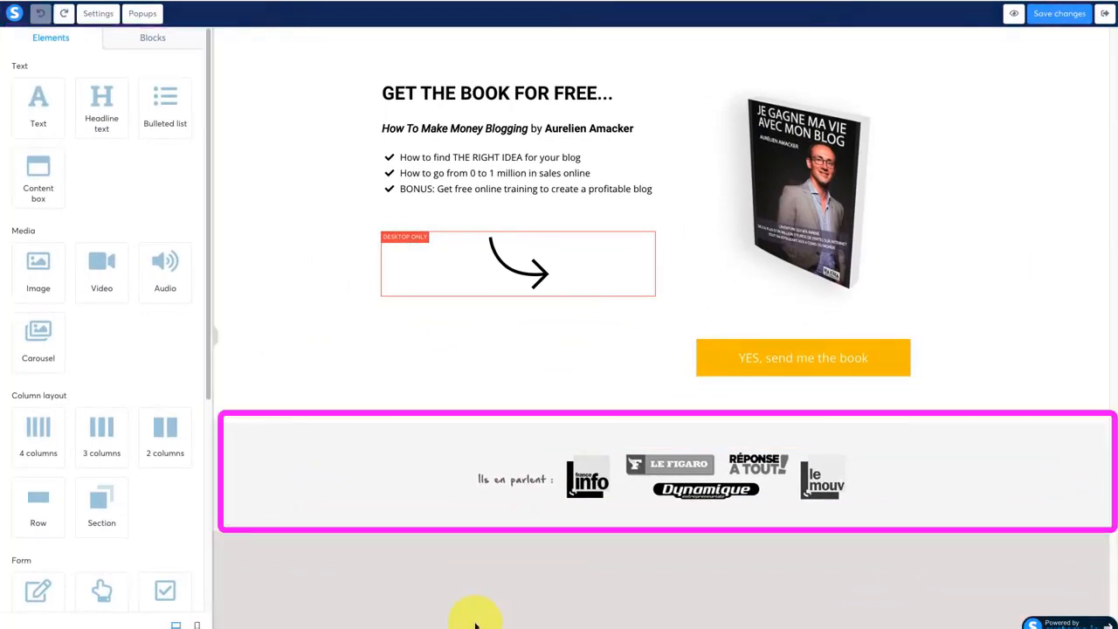
Add a two-column layout to the grey section below the offer and delete the press logos image there.
drag(165, 430, 609, 463)
click(605, 531)
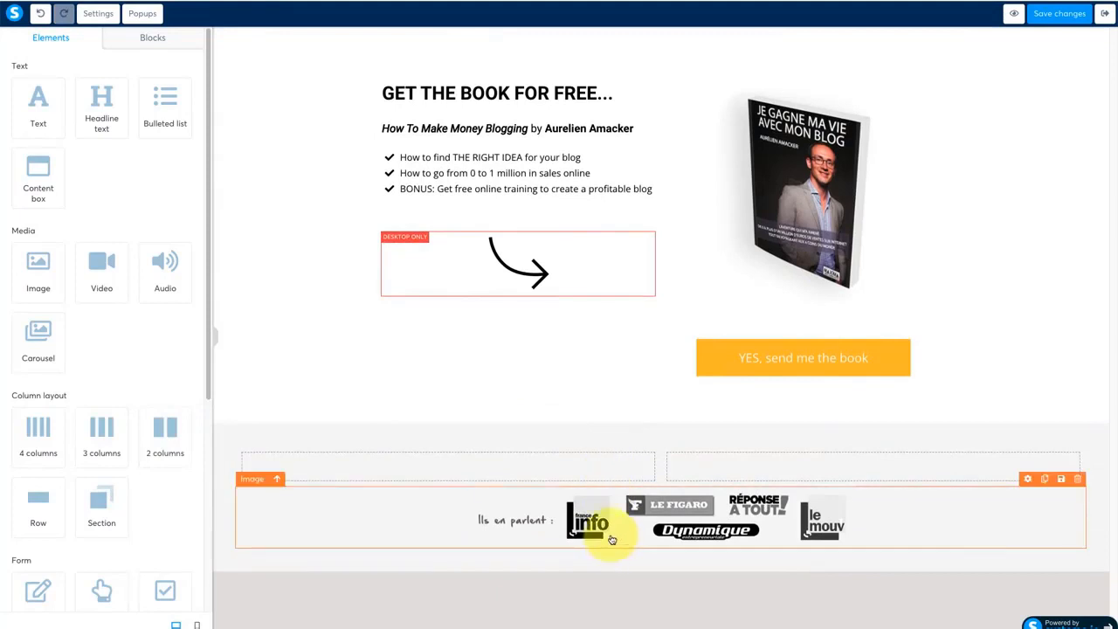
click(1079, 479)
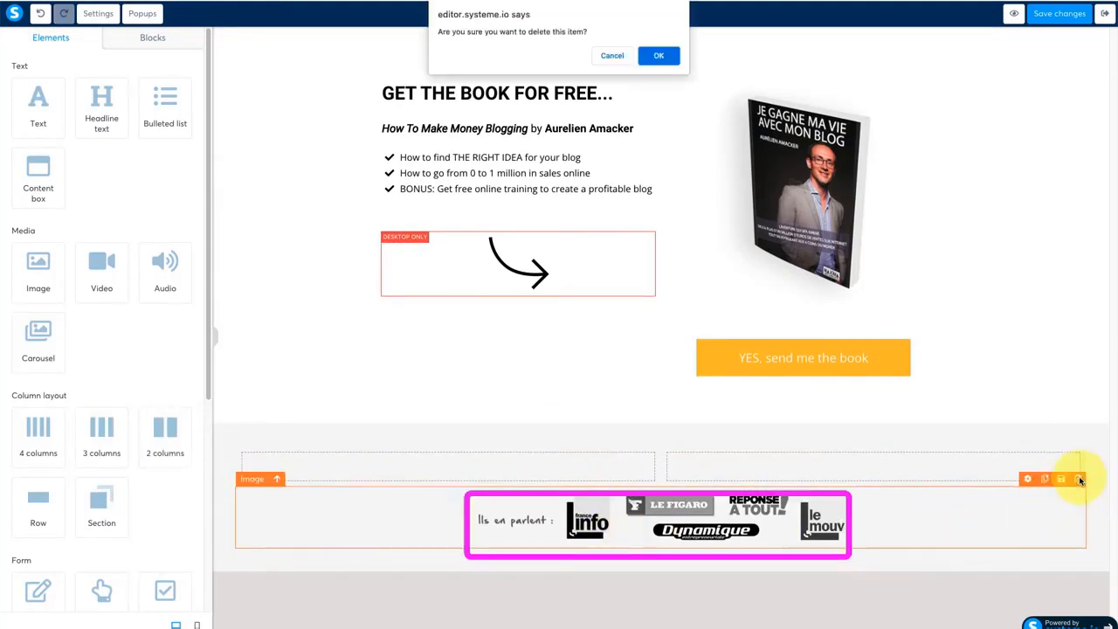
click(656, 57)
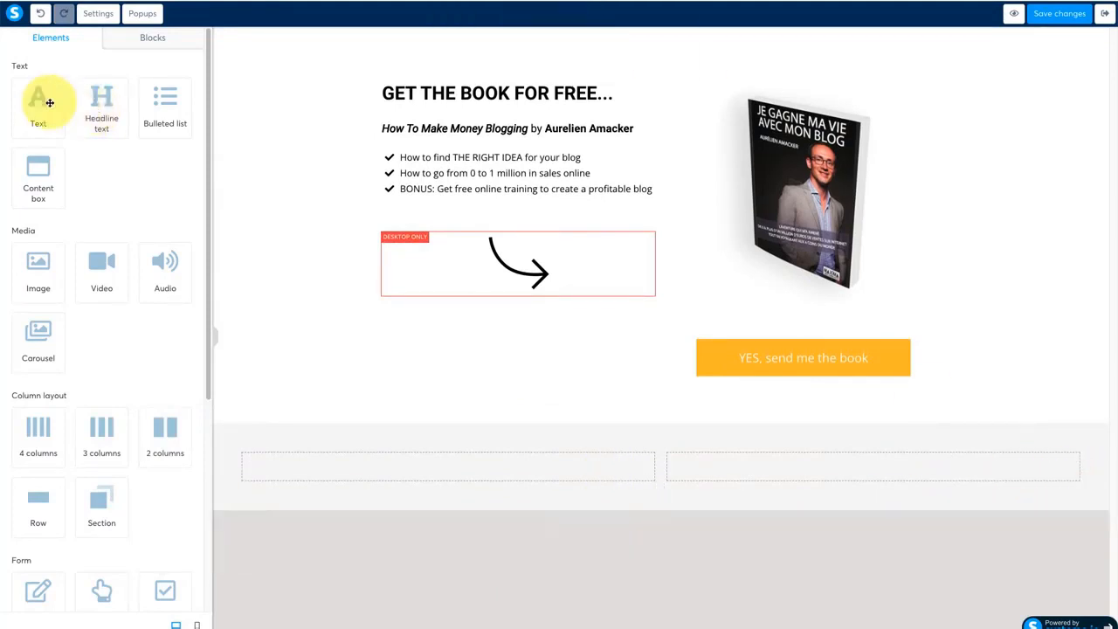
Place a text element in the footer's first column and an image element in its second column.
drag(43, 99, 319, 463)
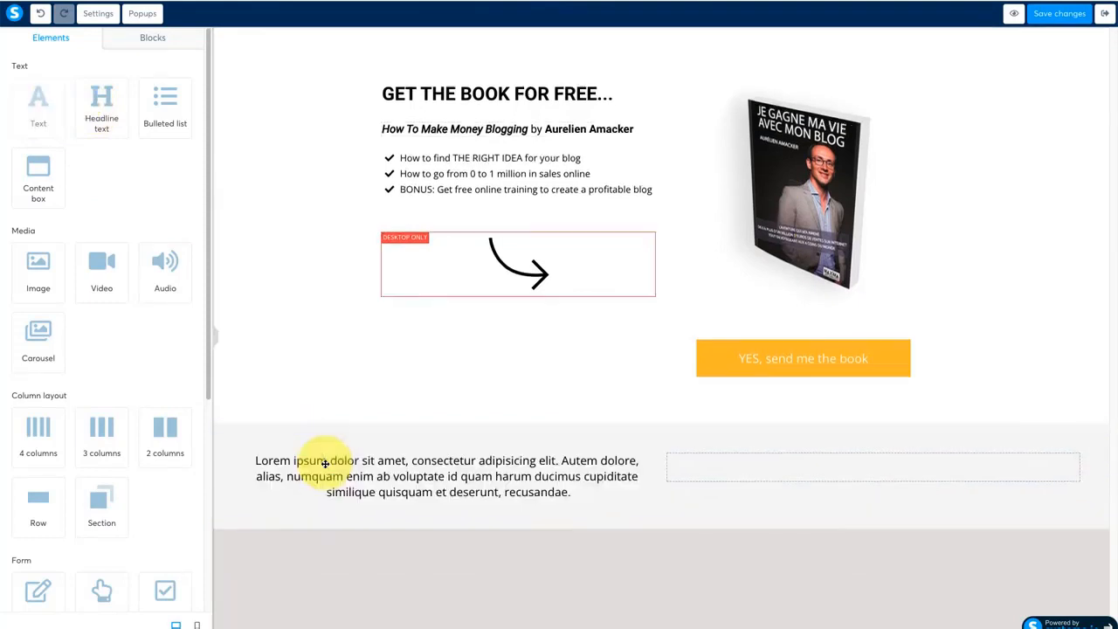
drag(37, 260, 736, 479)
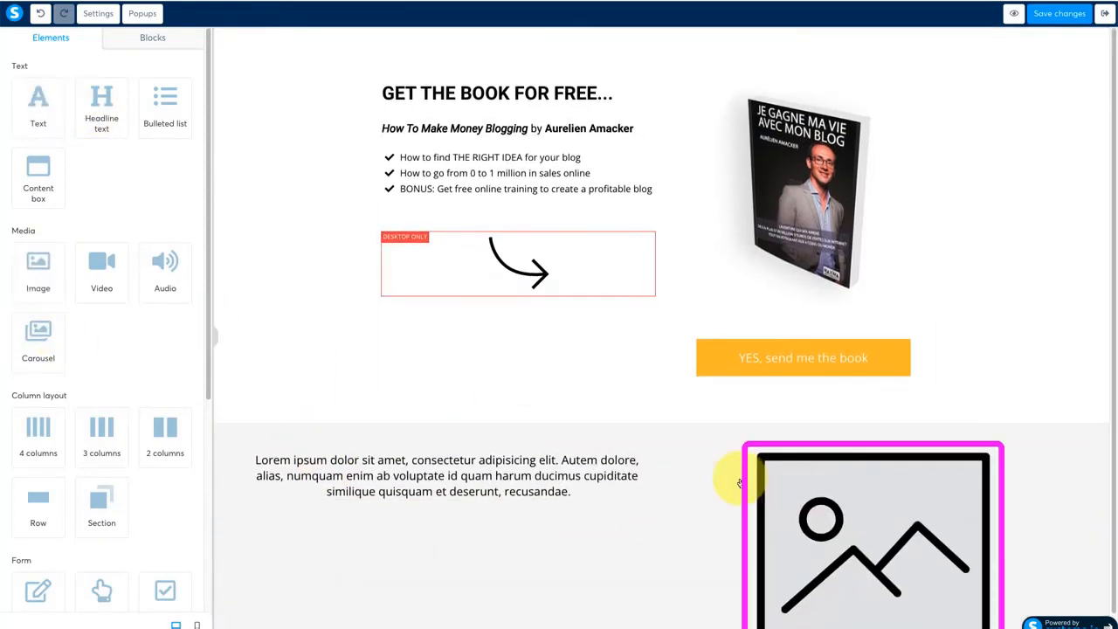
Fill the footer image element with the BelieveYouCanClubstackedwithcircle logo and set its image size to 150.
click(843, 470)
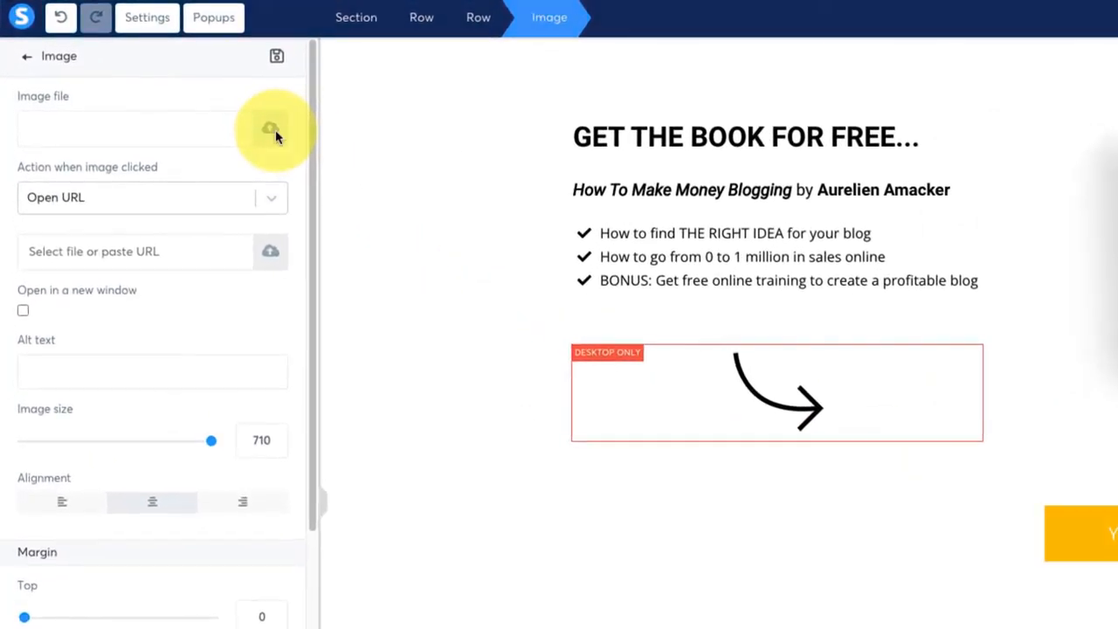
click(275, 132)
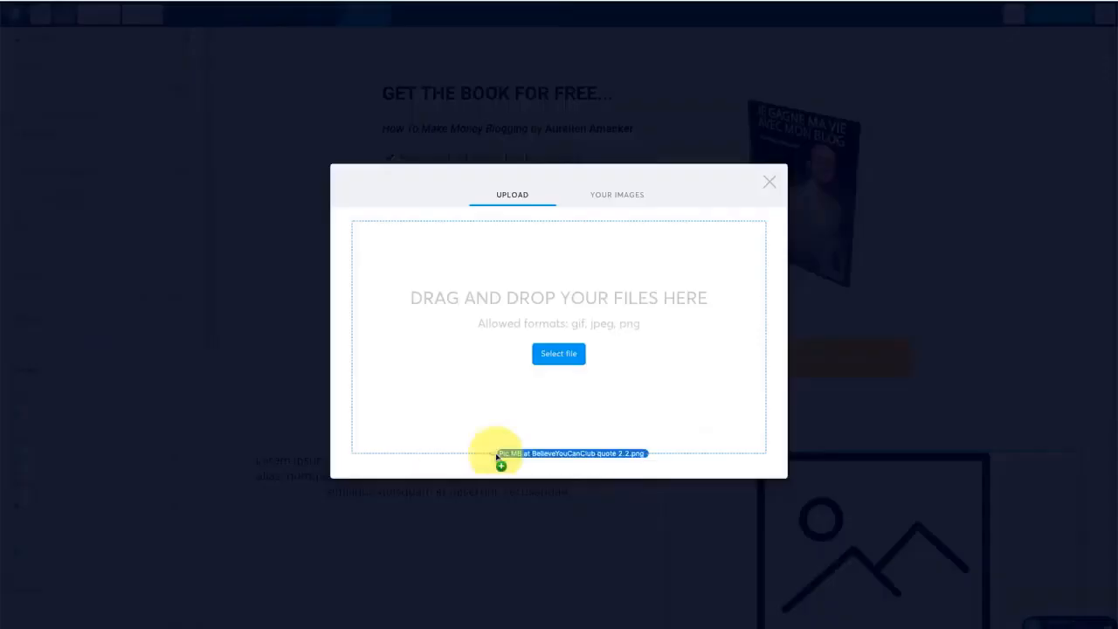
drag(498, 459, 592, 412)
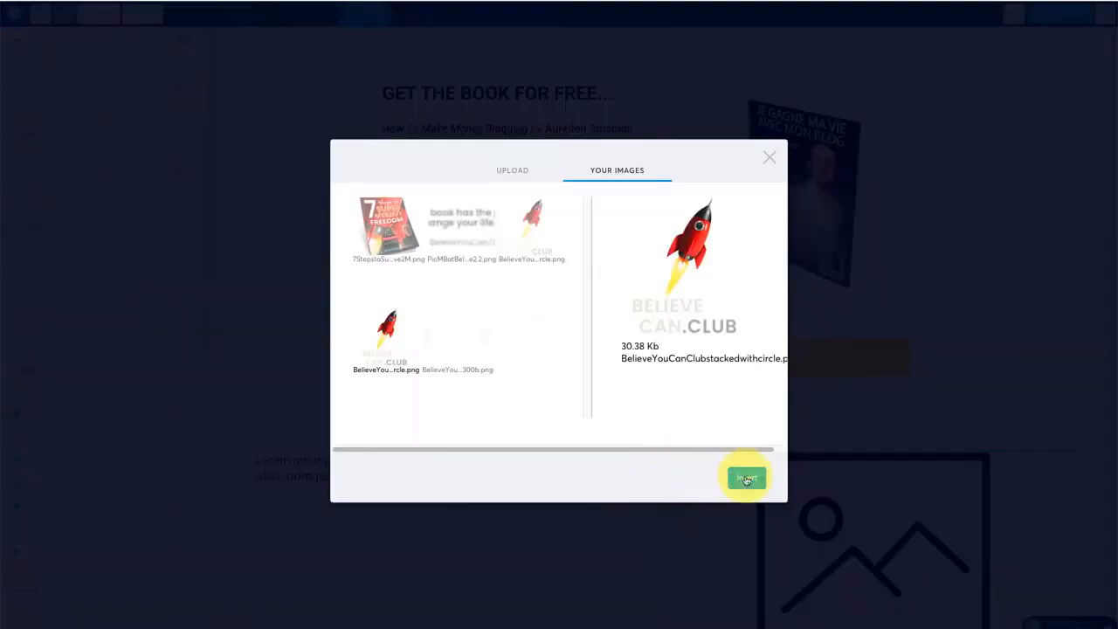
click(747, 479)
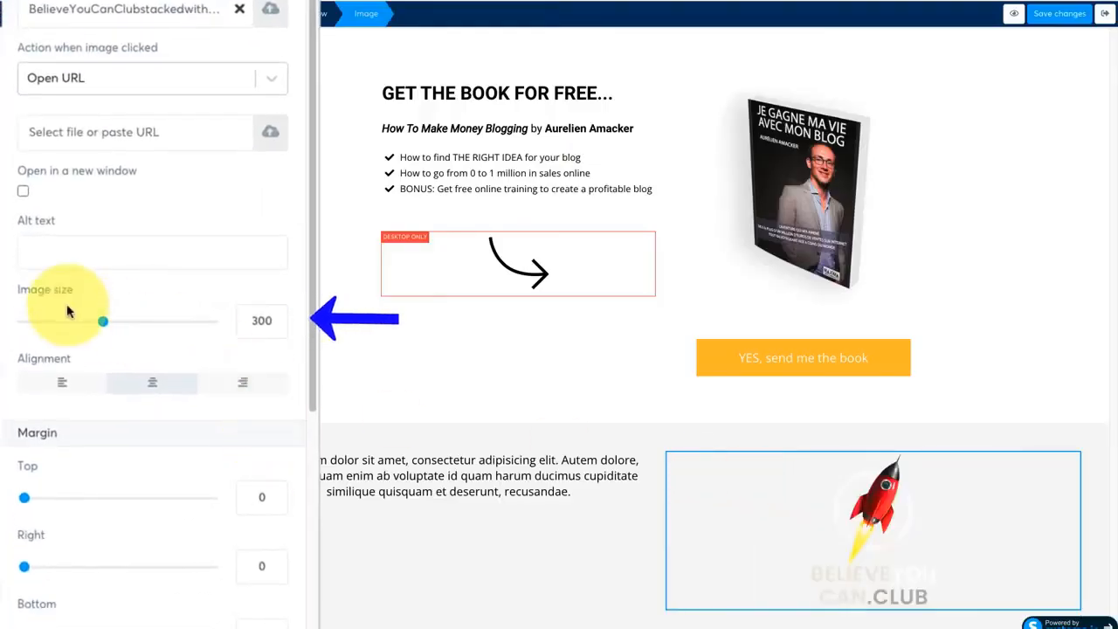
drag(102, 320, 63, 320)
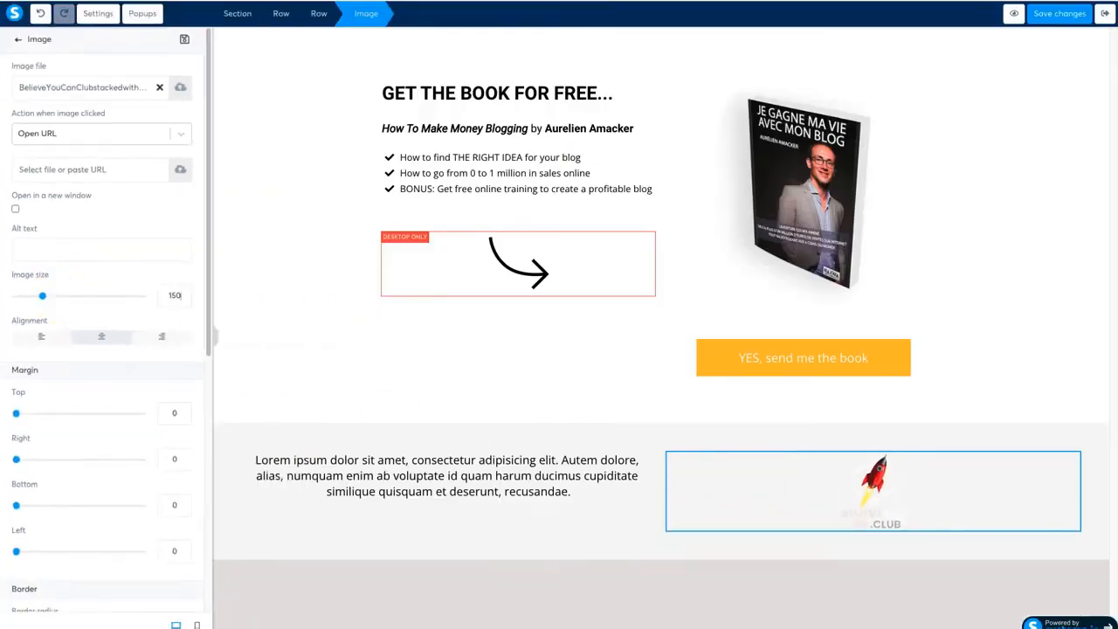
Replace the footer placeholder text with "Need Help?", "Privacy | Terms | Earnings Disclaimer", the 2022 Believe You Can Club copyright and the Facebook disclaimer.
click(447, 472)
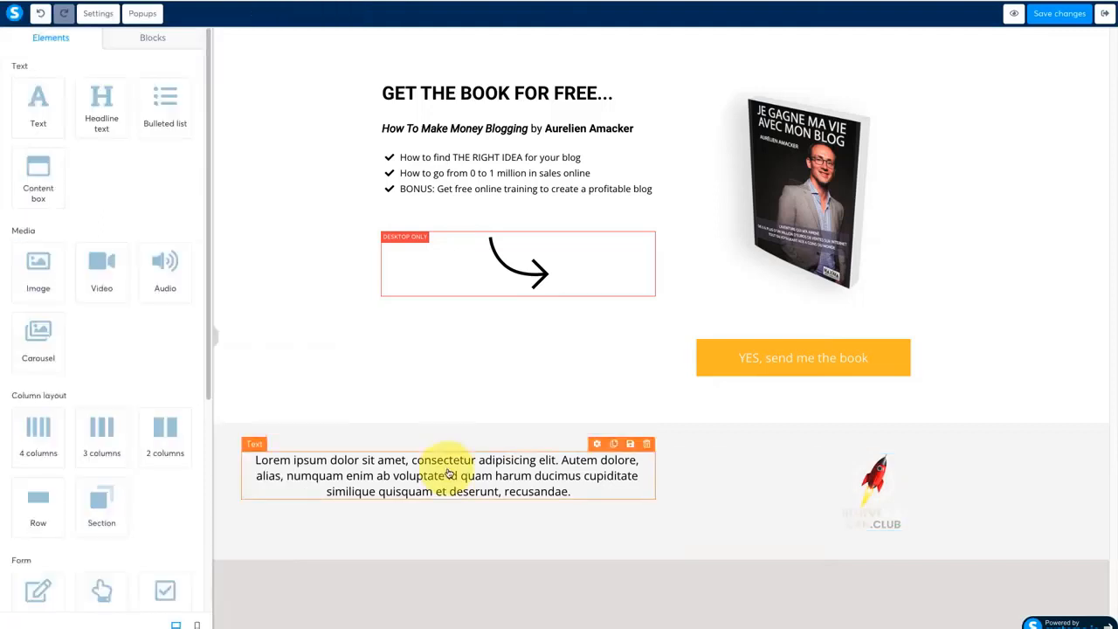
double_click(448, 472)
text(Need Help?  Privacy | Terms | Earnings Disclaimer © Copyright 2022 Believe You Can Club. All Rights Reserved  This site is not a part of the Facebook website or Facebook Inc. Additionally, This site is NOT endorsed by Facebook in any way. FACEBOOK is a trademark of FACEBOOK, Inc.)
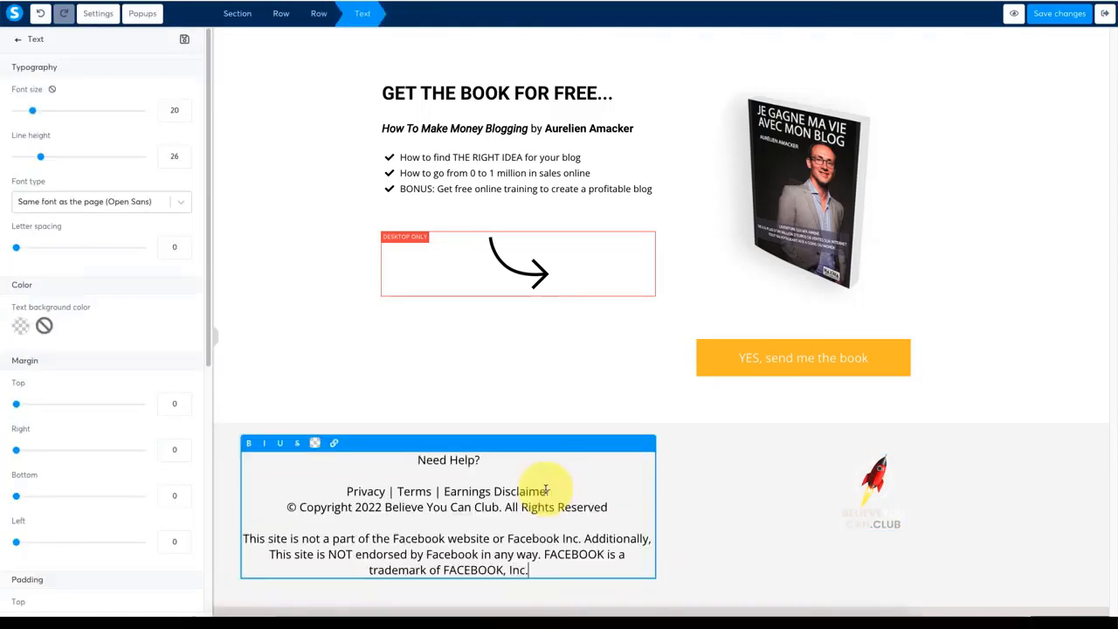
Left-align the footer text and set its font size to 16.
scroll(113, 449, down, 5)
scroll(112, 454, down, 2)
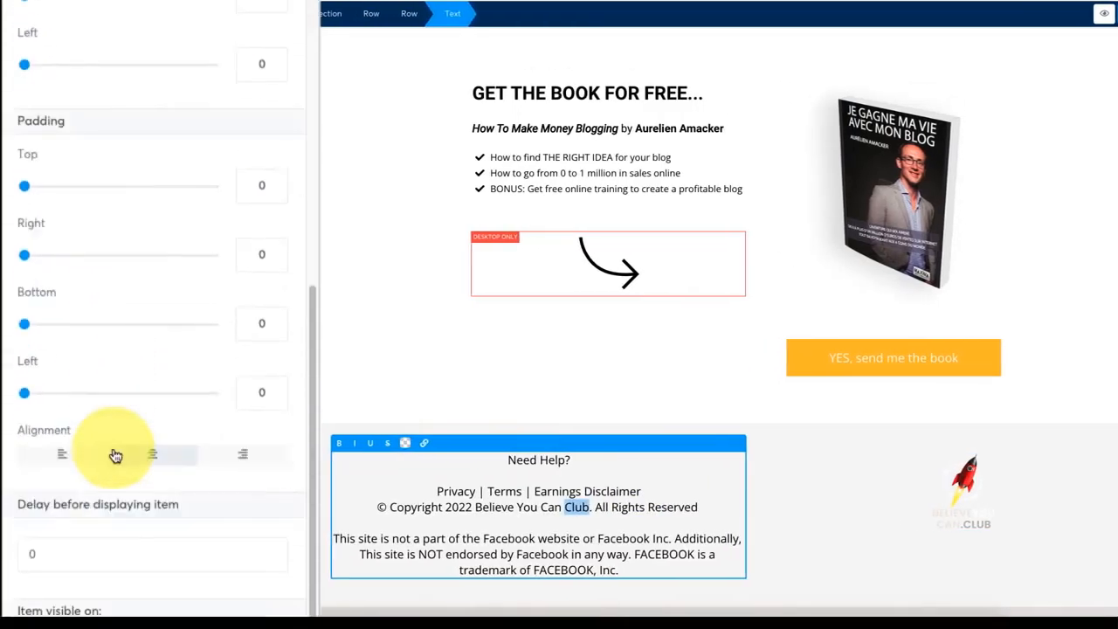
click(77, 458)
scroll(158, 429, up, 8)
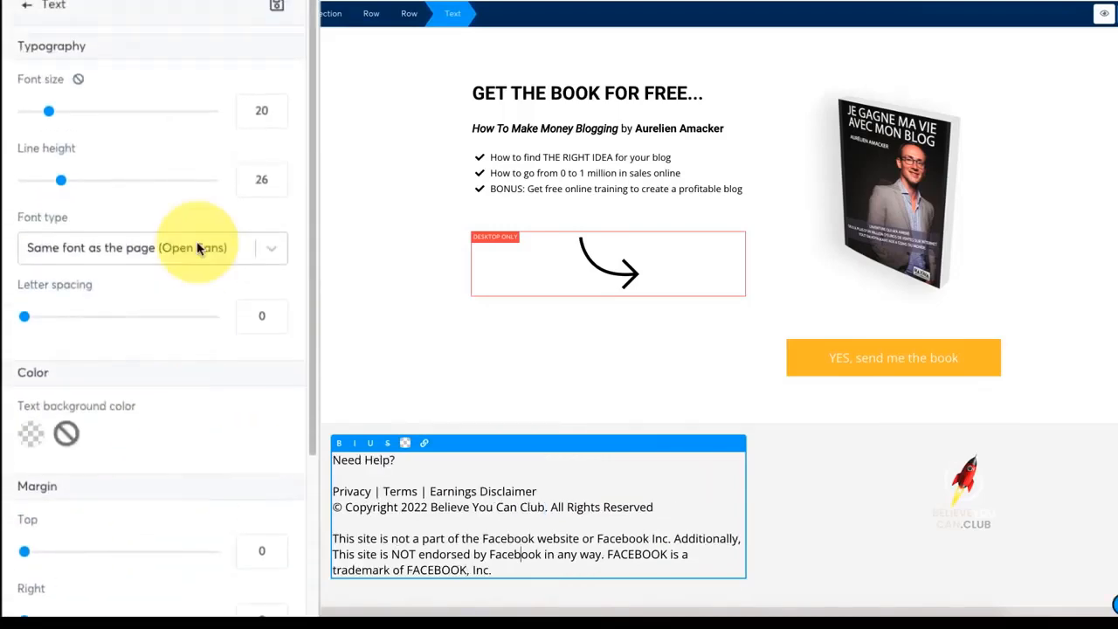
scroll(274, 175, down, 4)
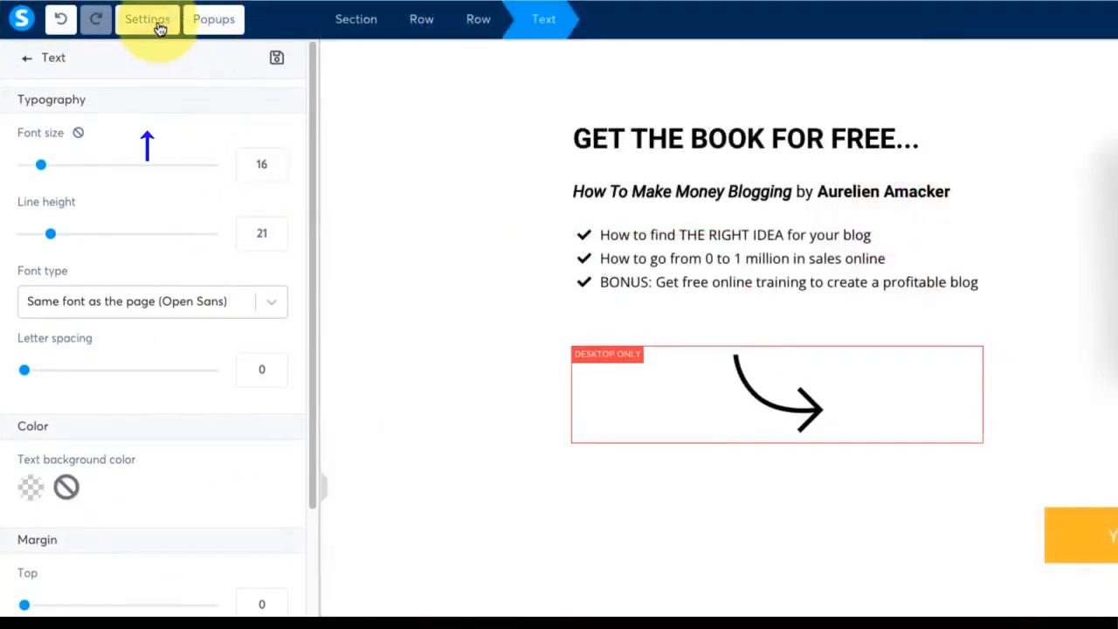
Set the page's default typography font size to 16.
click(148, 19)
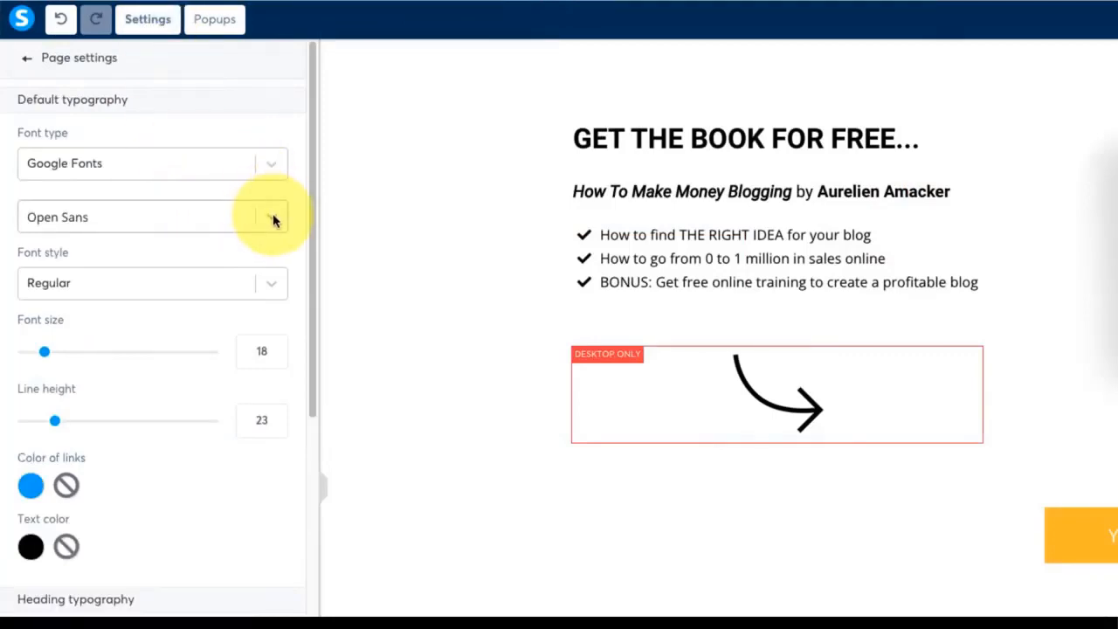
scroll(269, 360, down, 2)
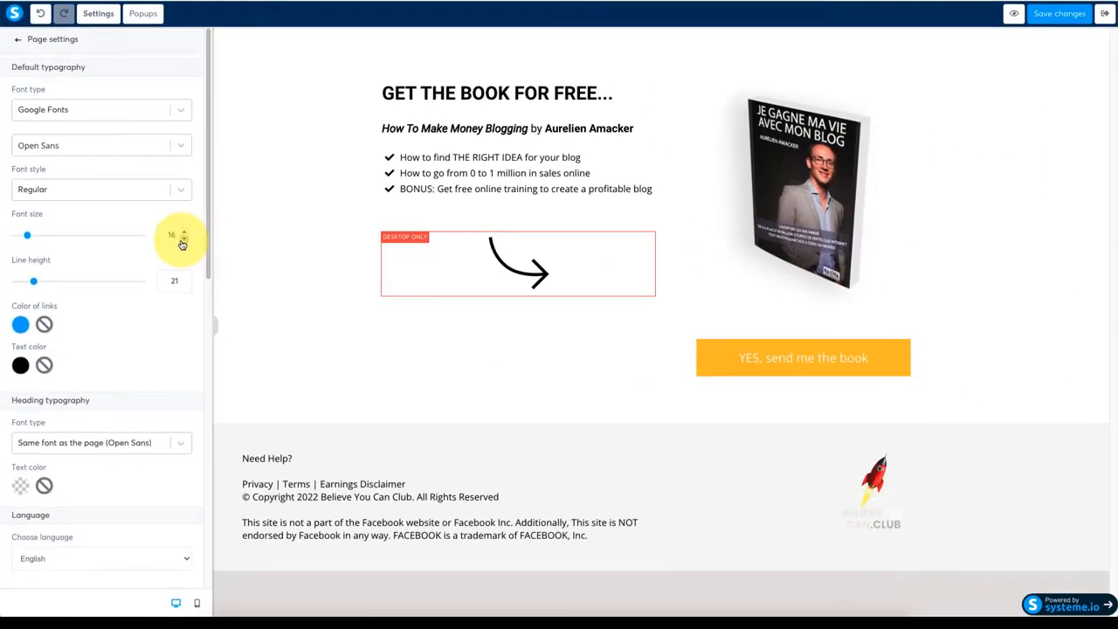
Give the footer section a black inner background and the saved gold C7A03D as its background color.
click(226, 445)
click(227, 444)
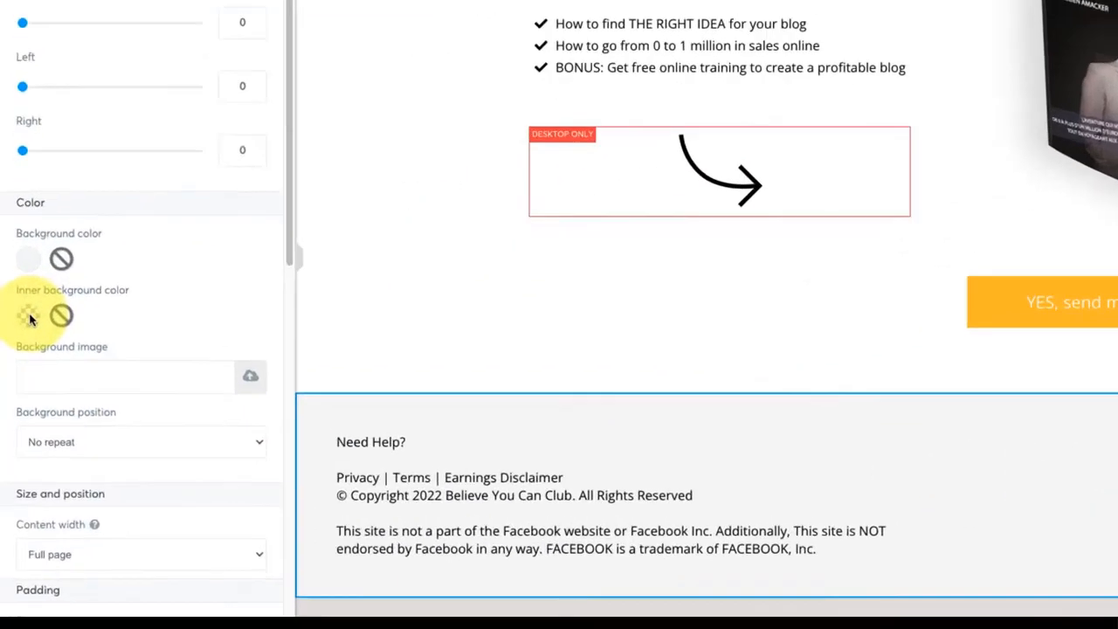
click(20, 366)
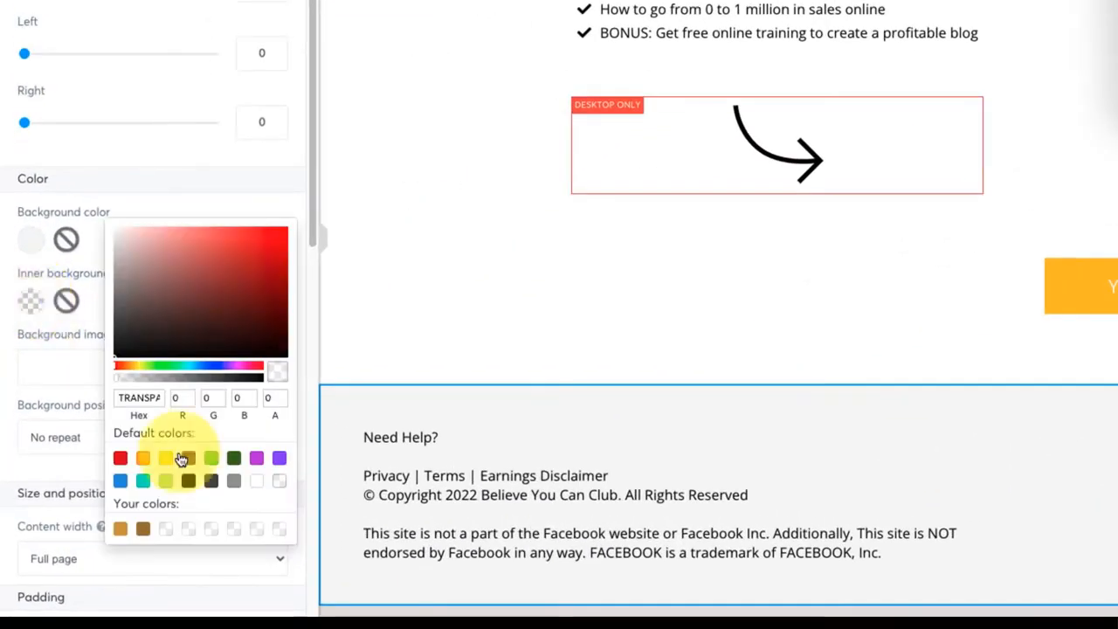
click(189, 481)
click(33, 239)
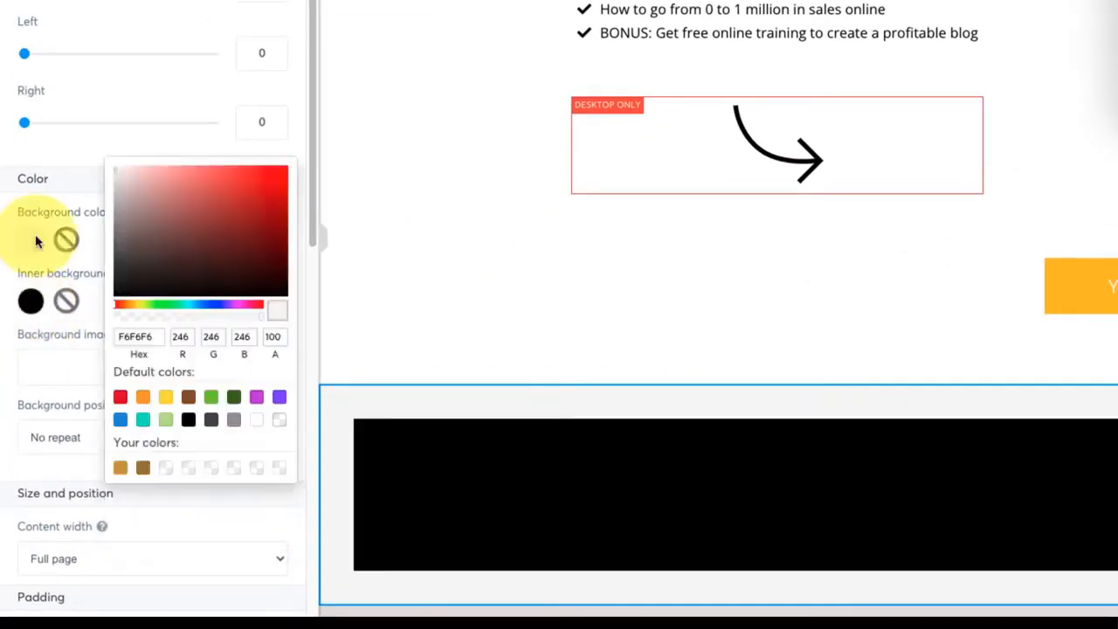
click(122, 470)
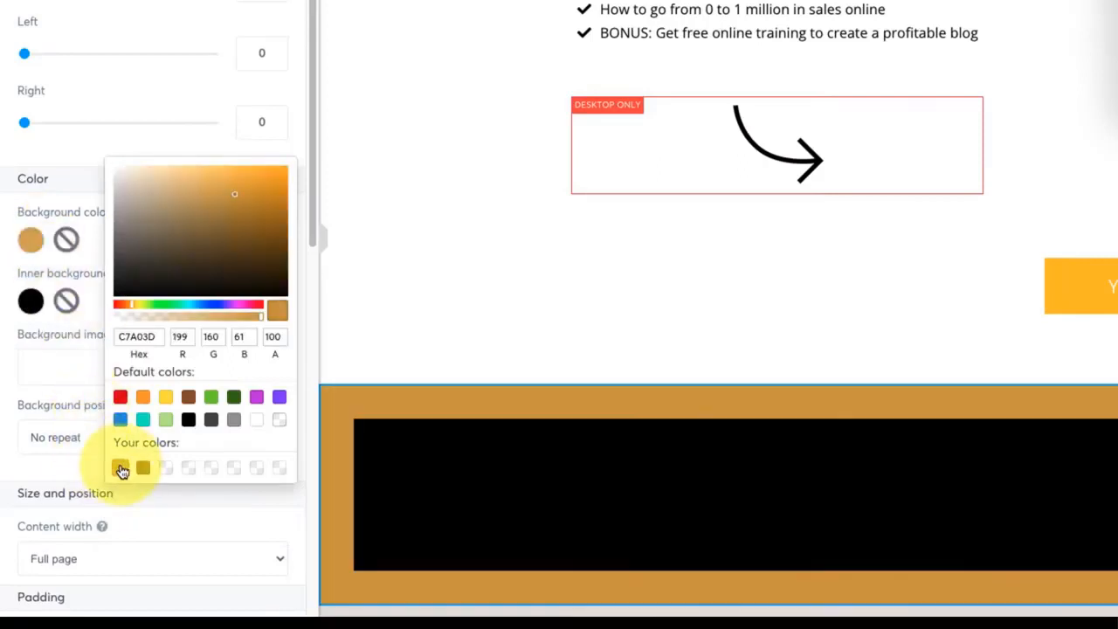
Set the footer section's padding to 4 at the top and 0 at the bottom and left/right.
scroll(222, 465, down, 5)
click(273, 198)
key(BackSpace)
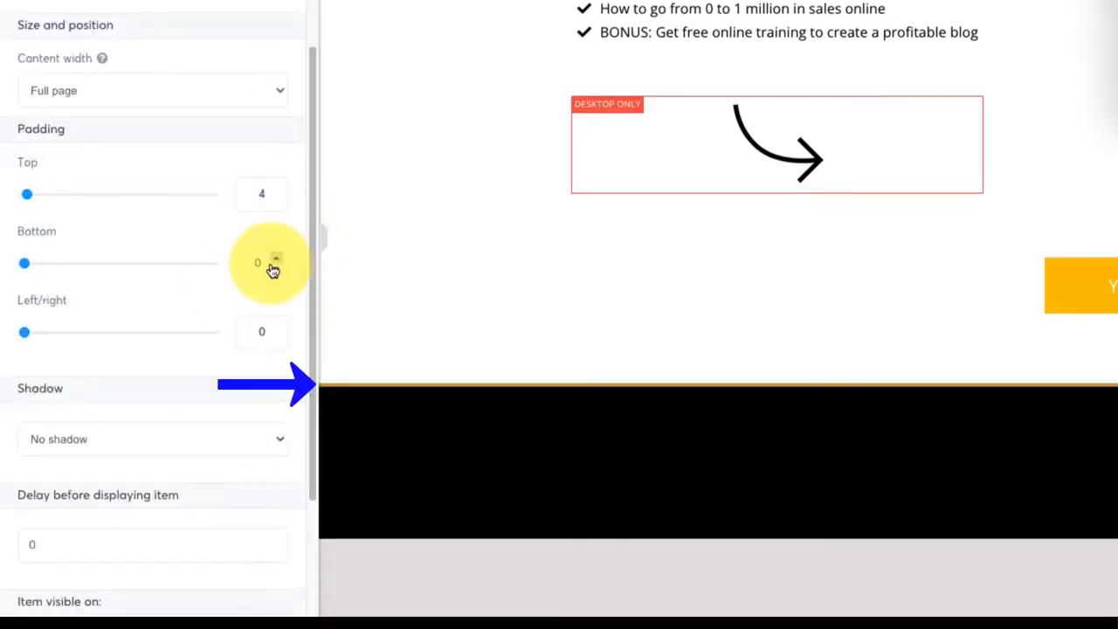
click(243, 112)
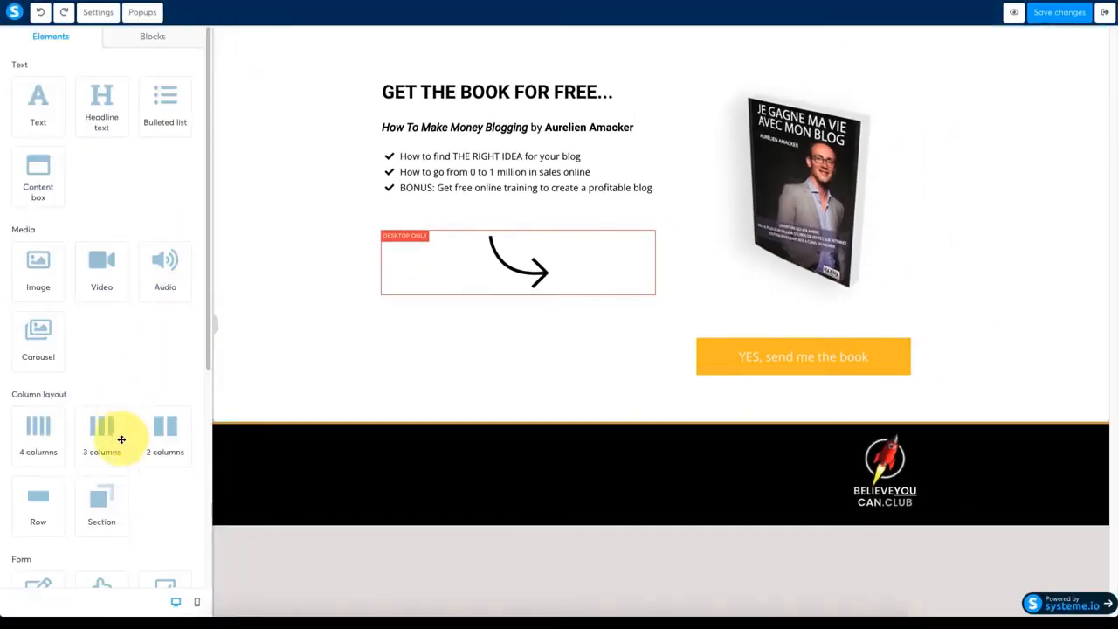
Add a new section above the headline with a black inner background and the saved gold background color.
drag(100, 499, 487, 30)
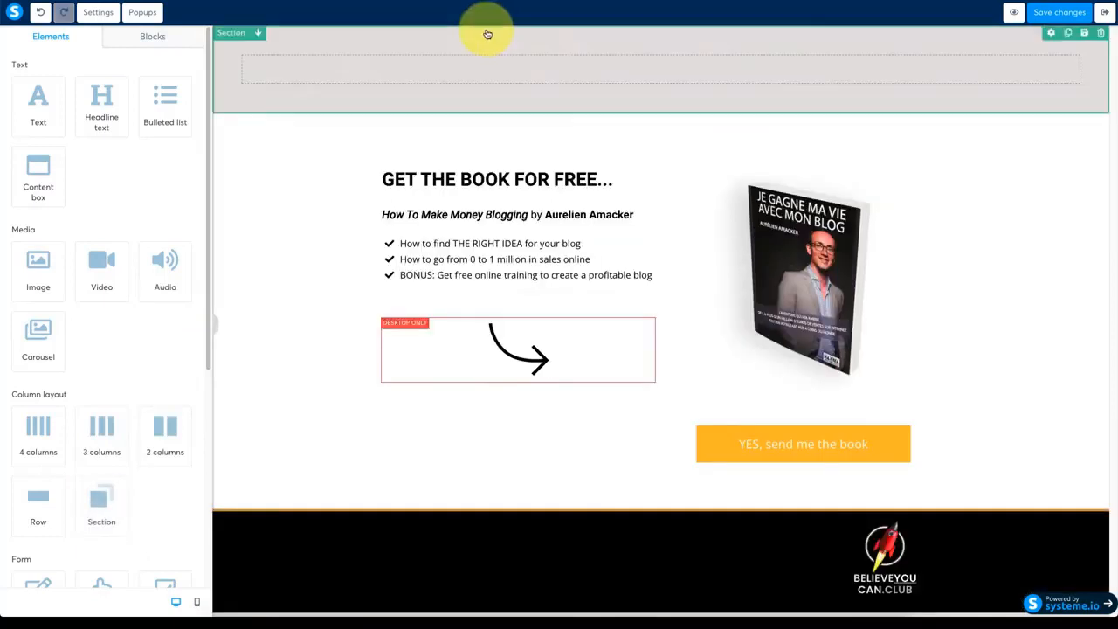
click(498, 67)
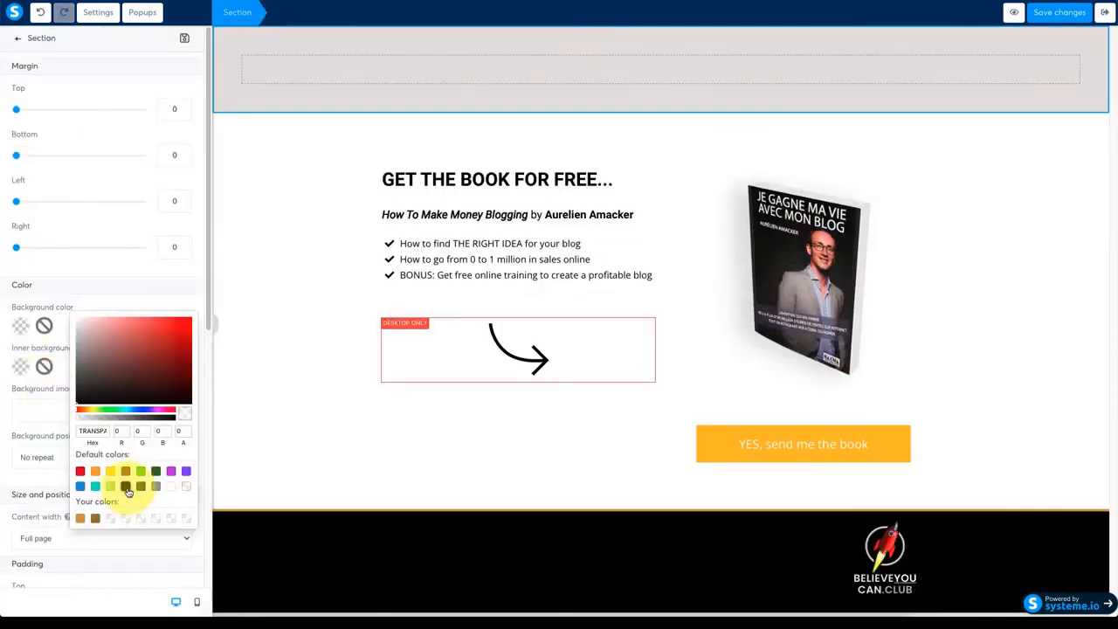
click(127, 487)
click(21, 326)
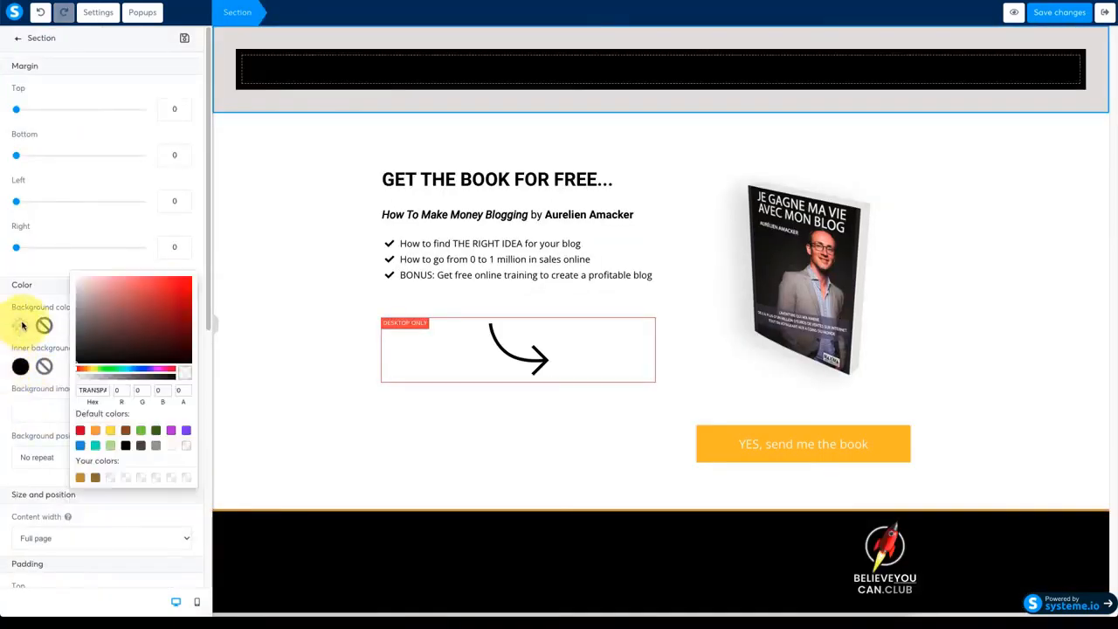
click(80, 478)
click(65, 477)
Set the header section's padding to 4 at the bottom and 0 at the top and left/right.
scroll(70, 472, down, 4)
drag(179, 342, 162, 341)
text(4)
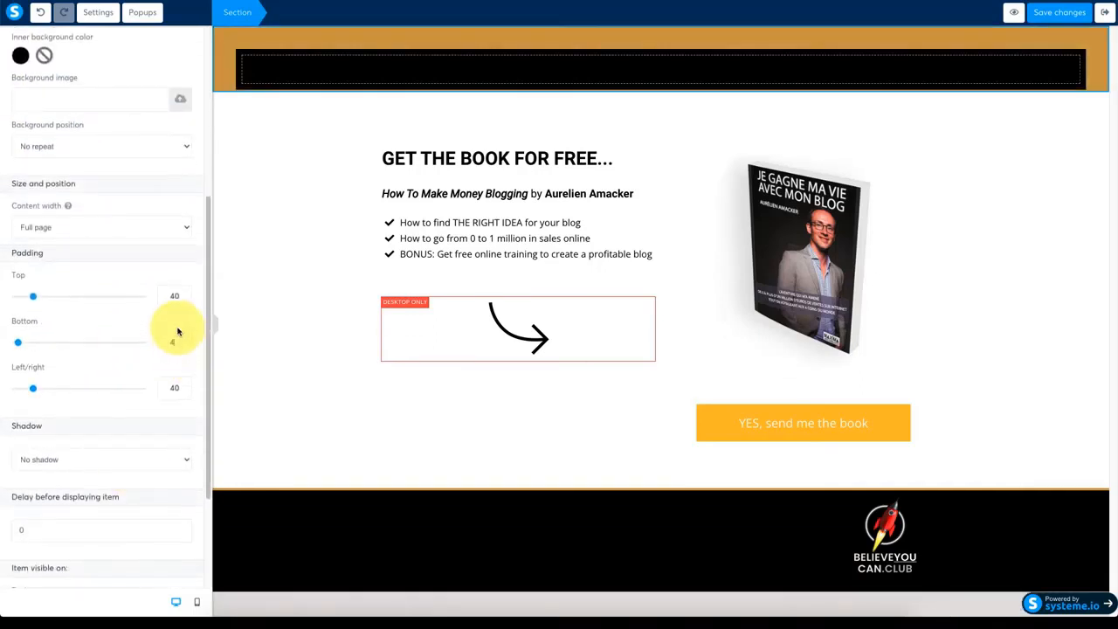
drag(179, 296, 163, 295)
text(0)
drag(180, 390, 161, 388)
text(0)
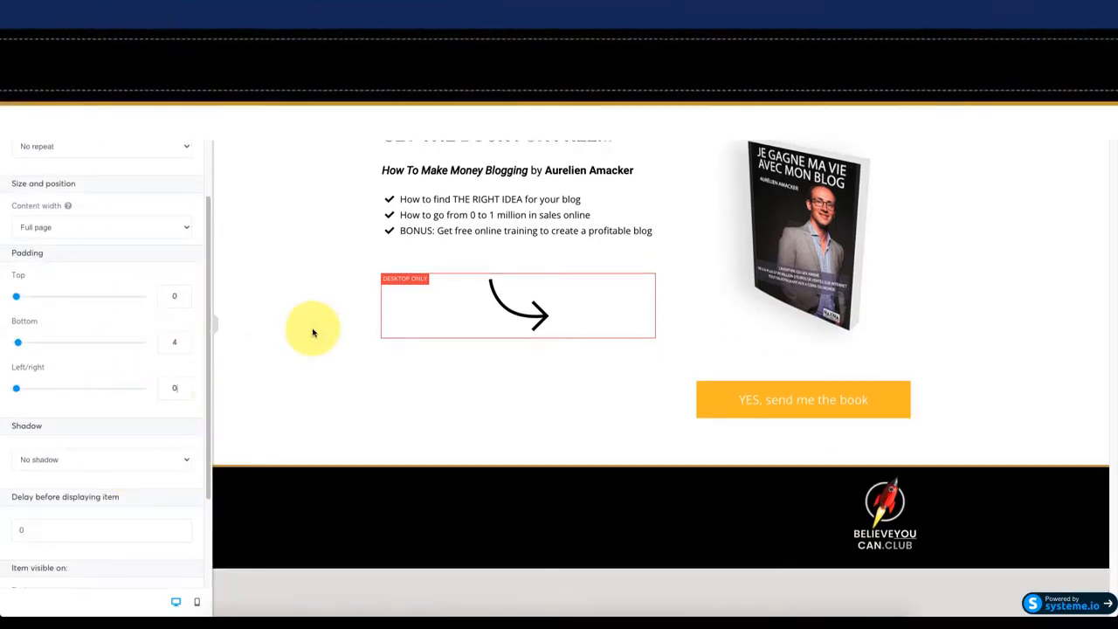
Add an image element to the black header section and insert the BelieveYouCanClubL2300b.png logo from the existing images.
click(306, 327)
drag(39, 262, 437, 54)
click(181, 89)
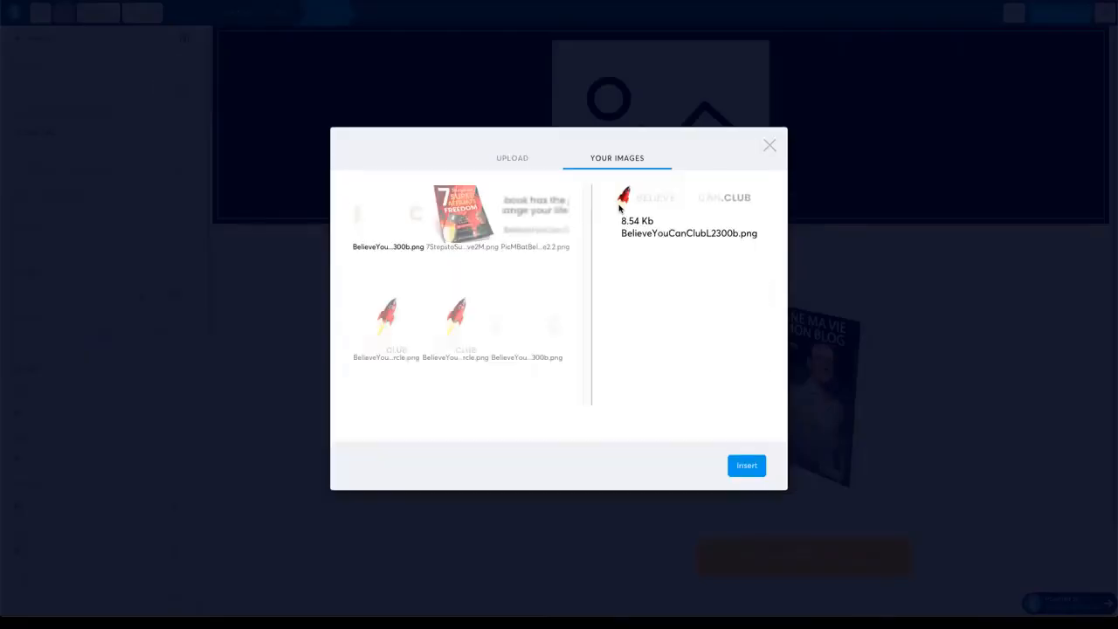
click(746, 465)
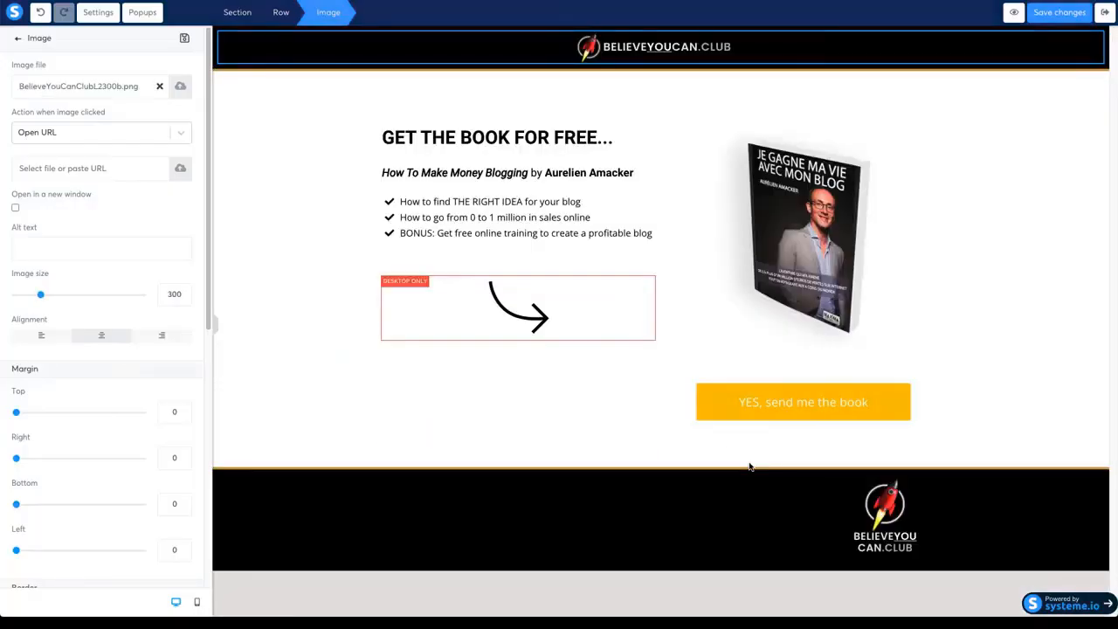
Color all of the footer text white.
click(461, 532)
click(450, 512)
key(super+a)
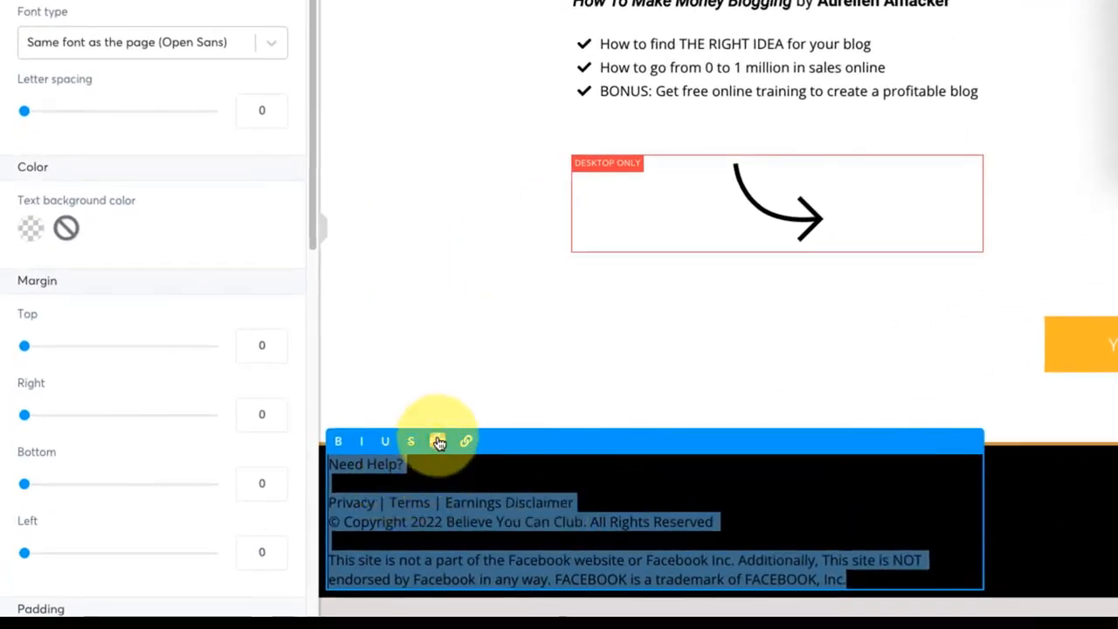
click(438, 443)
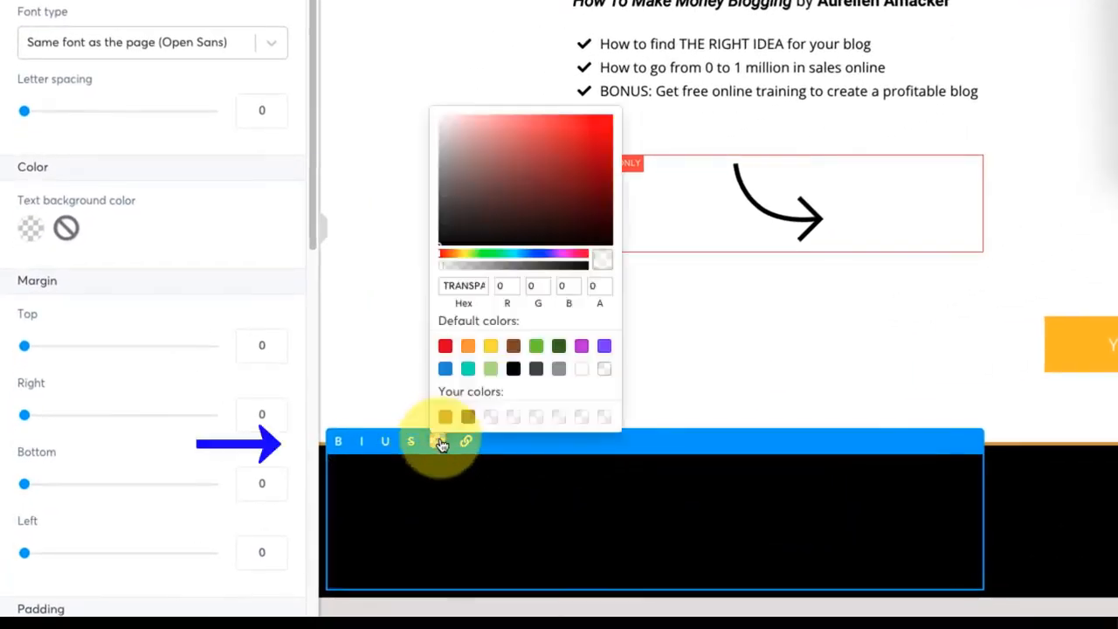
click(583, 374)
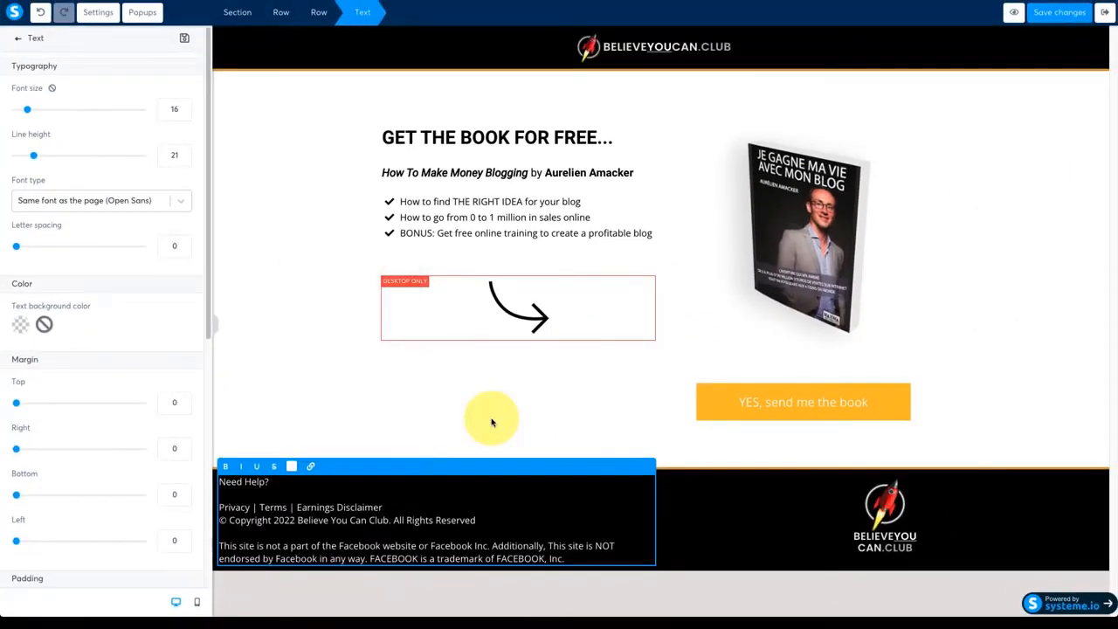
Add a new section directly below the header and move the "GET THE BOOK FOR FREE..." headline into it.
click(736, 379)
drag(40, 496, 661, 92)
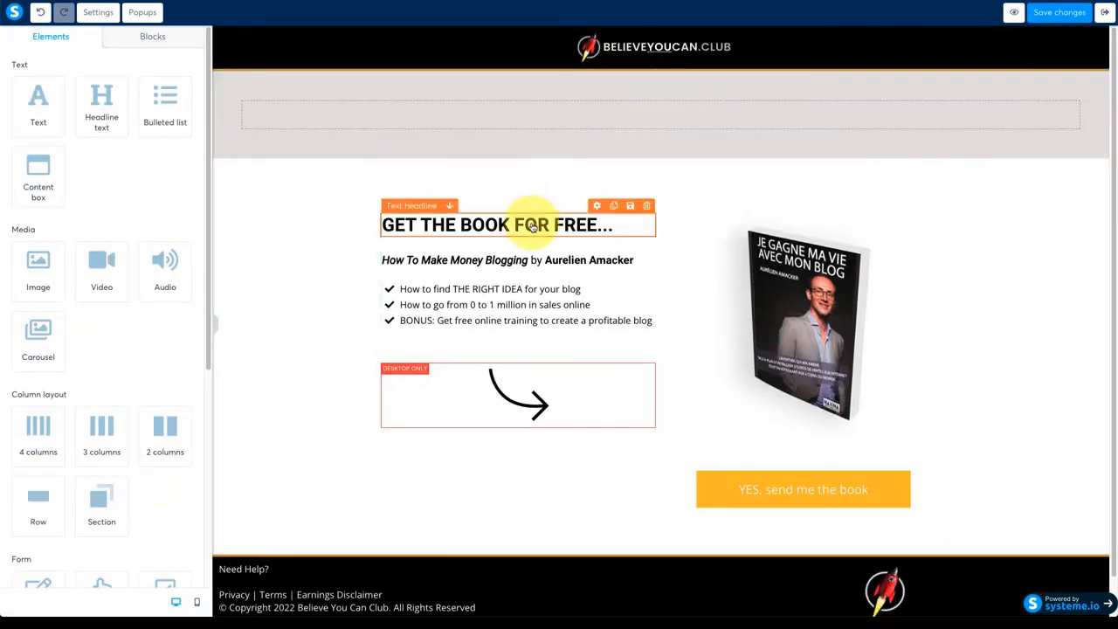
drag(533, 225, 429, 113)
click(426, 122)
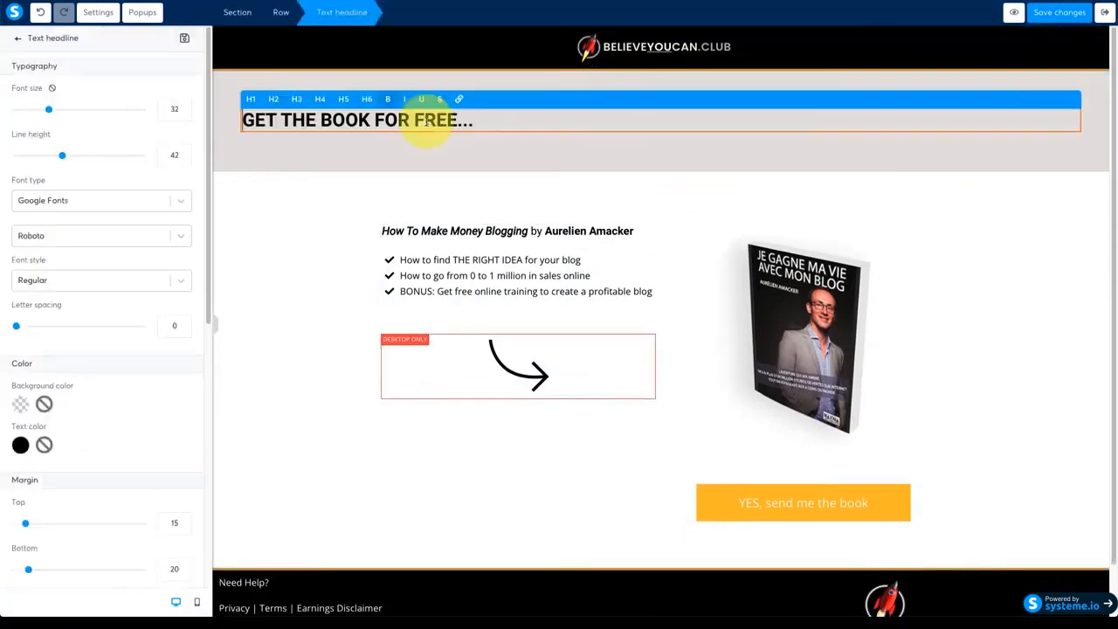
Set the headline's font size to 36 and replace its text with "YOURS FREE! The 7 Proven Steps To Building A 6-Figure Online Business From Scratch...".
click(184, 106)
click(185, 107)
click(185, 107)
click(185, 107)
drag(504, 122, 241, 123)
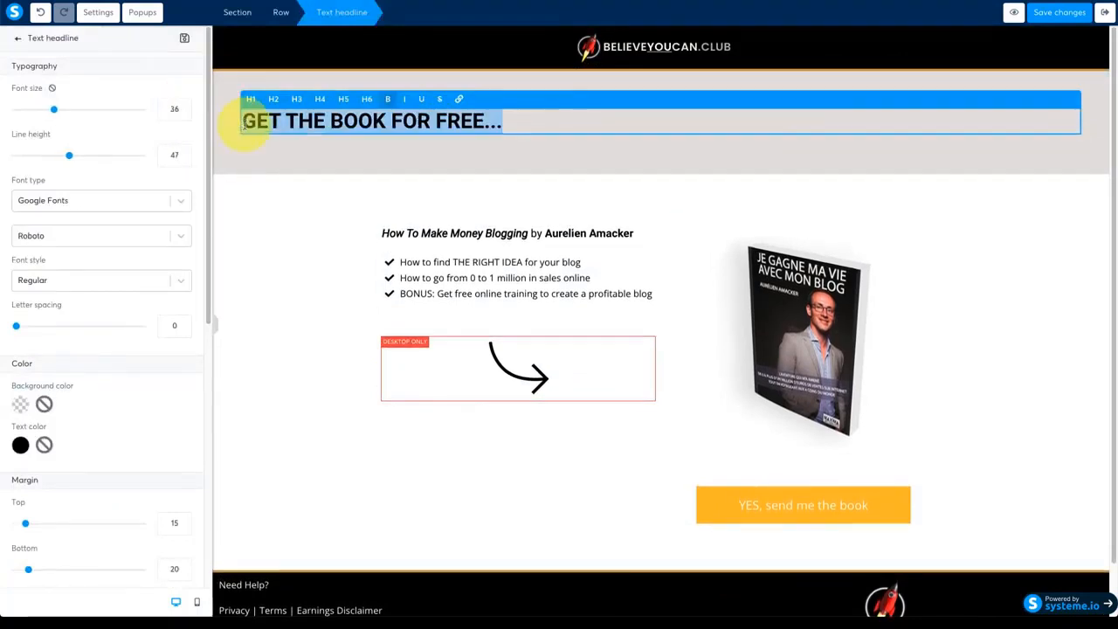
text(YOURS FREE! The 7 Proven Steps To Building A 6-Figure Online Business From Scratch...)
Change the headline's font to Fjalla One and center-align it.
click(179, 236)
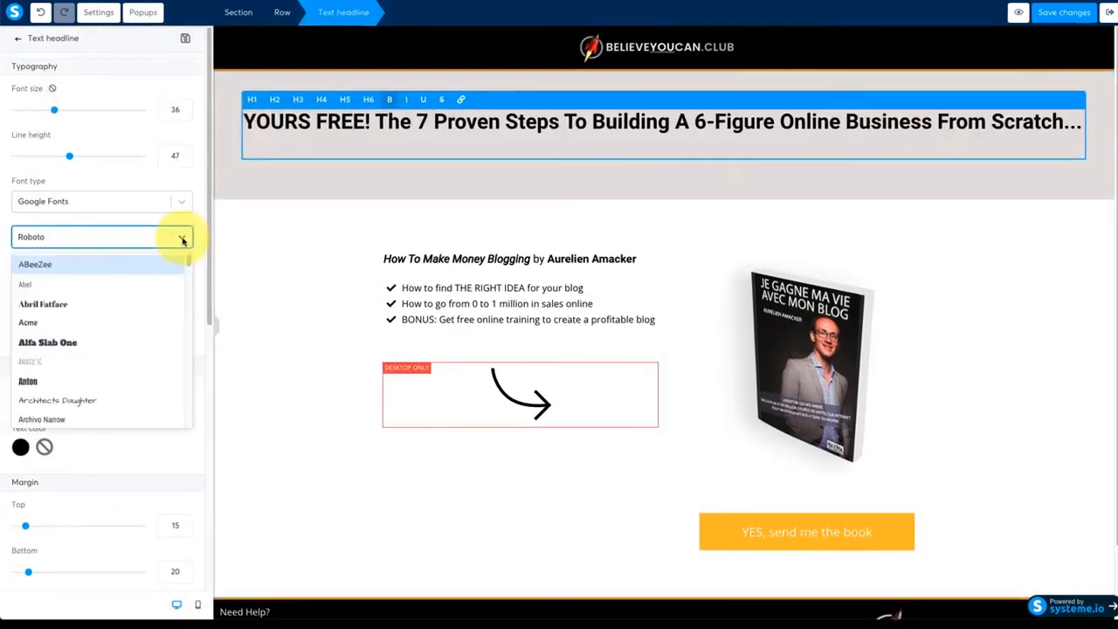
text(fj)
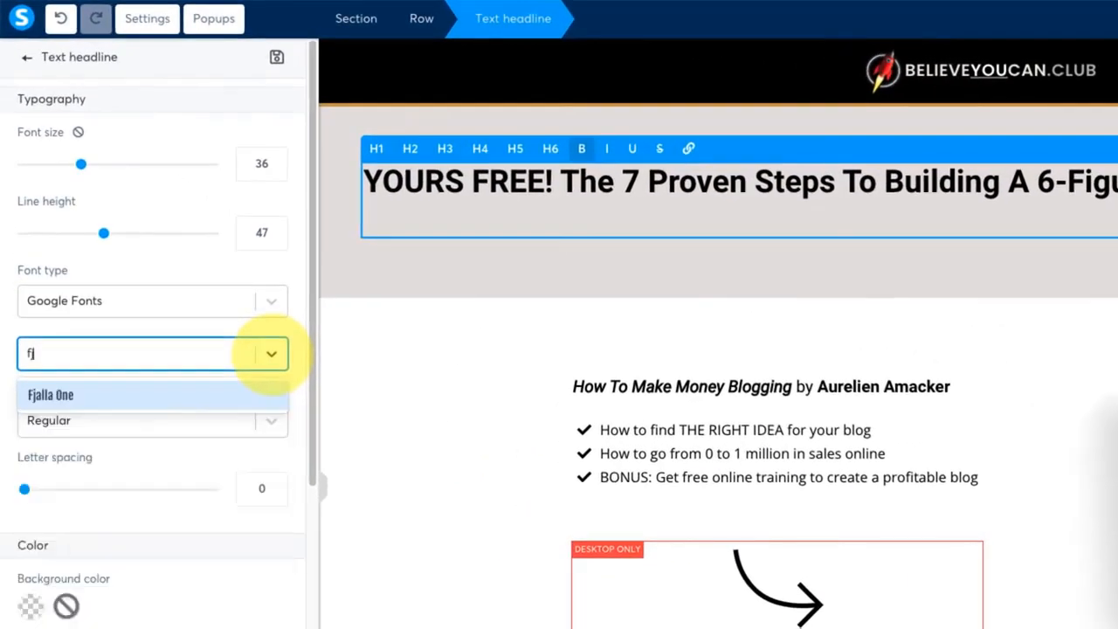
click(88, 395)
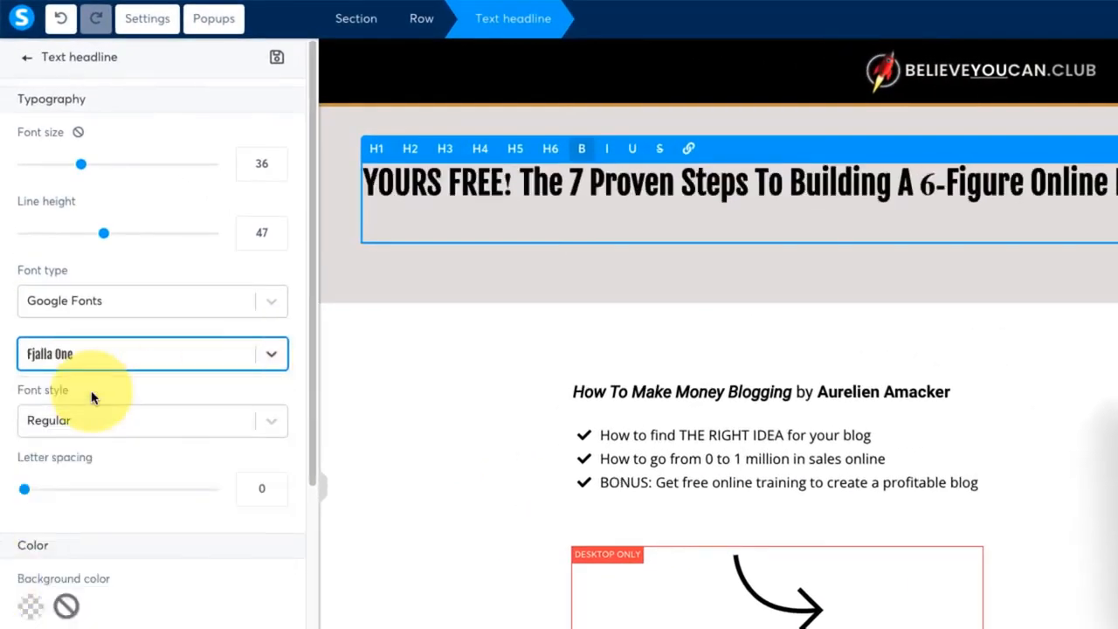
scroll(149, 559, down, 6)
click(164, 540)
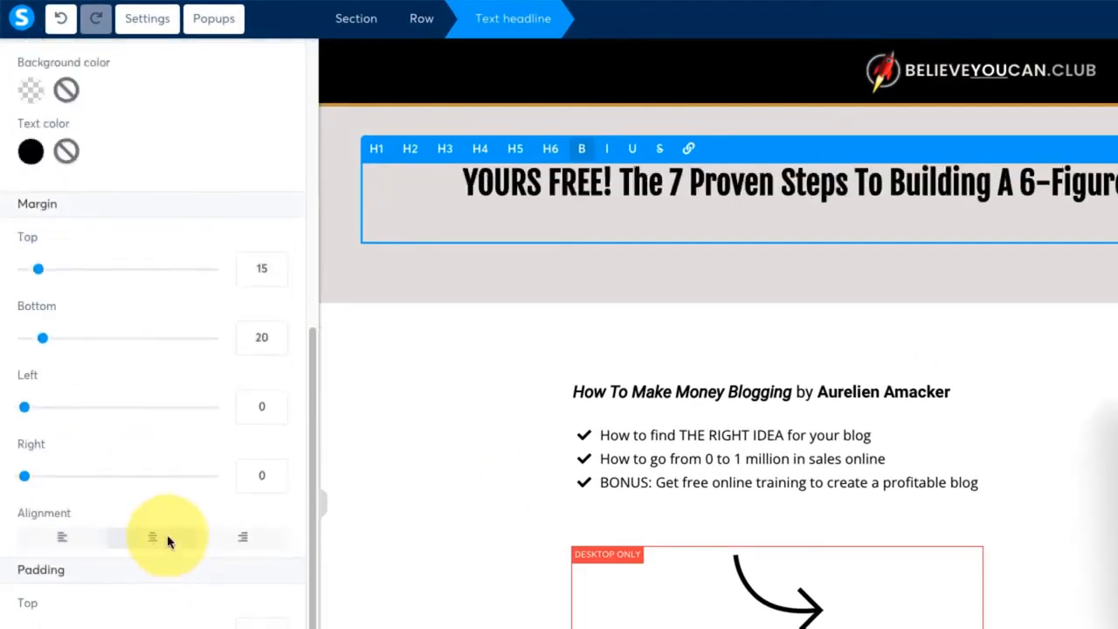
Give the headline section a white background color.
click(370, 285)
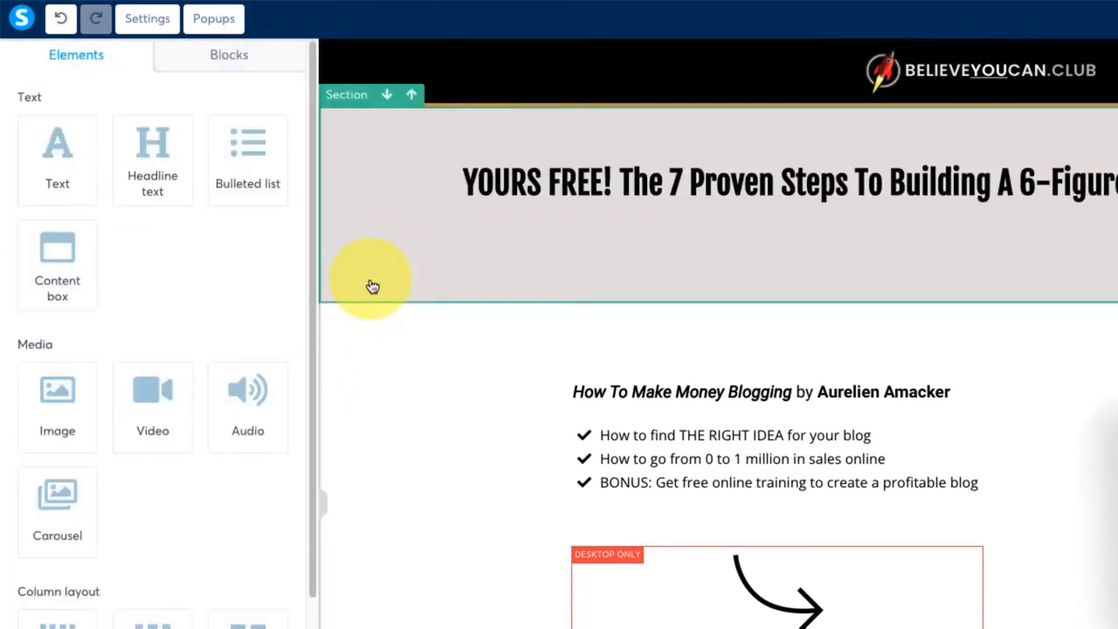
scroll(277, 344, down, 2)
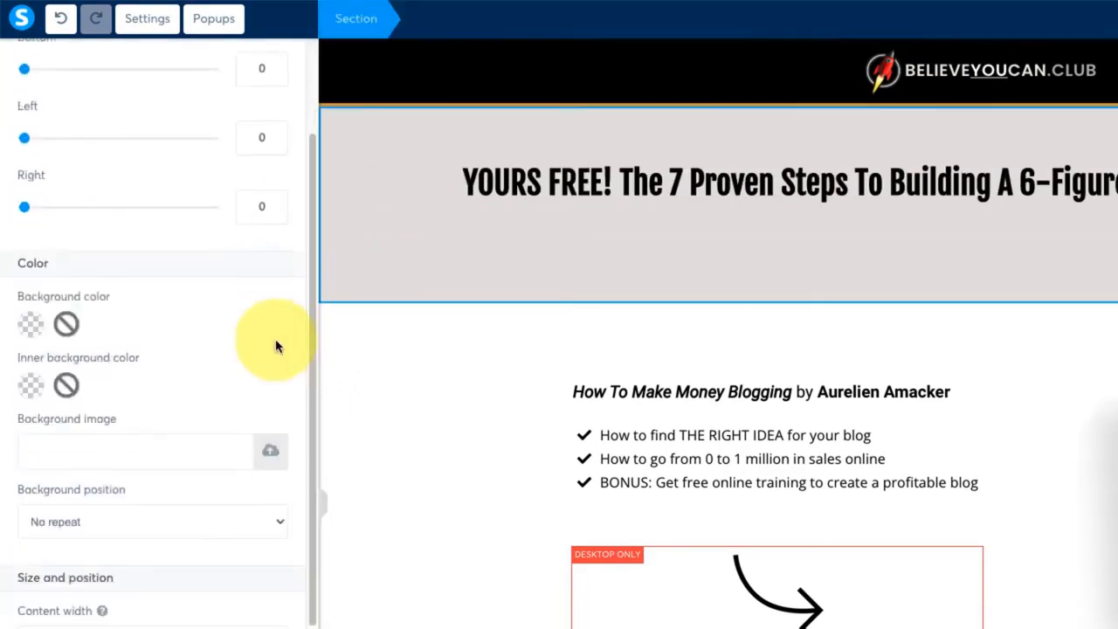
click(30, 324)
click(256, 504)
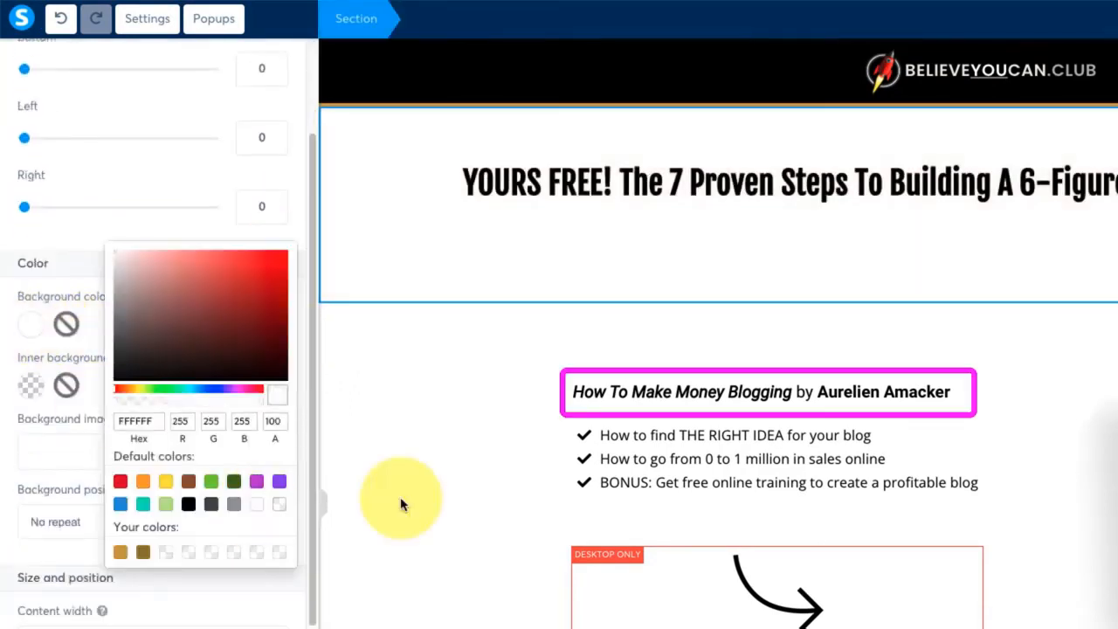
click(401, 503)
Delete the "How To Make Money Blogging" text line above the bulleted list.
click(961, 386)
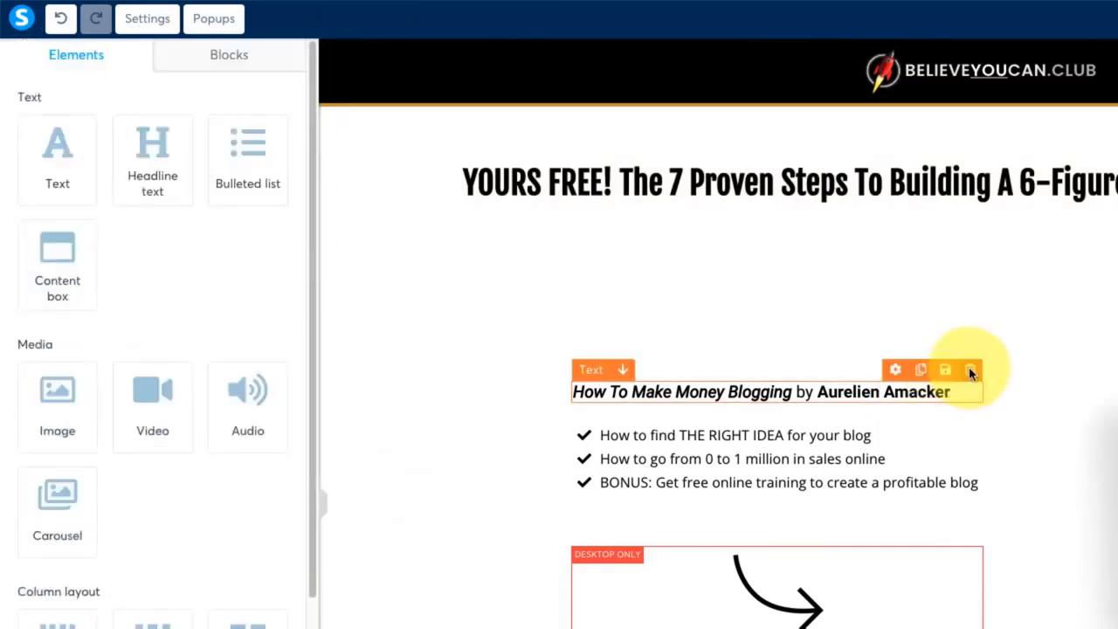
click(970, 372)
click(986, 79)
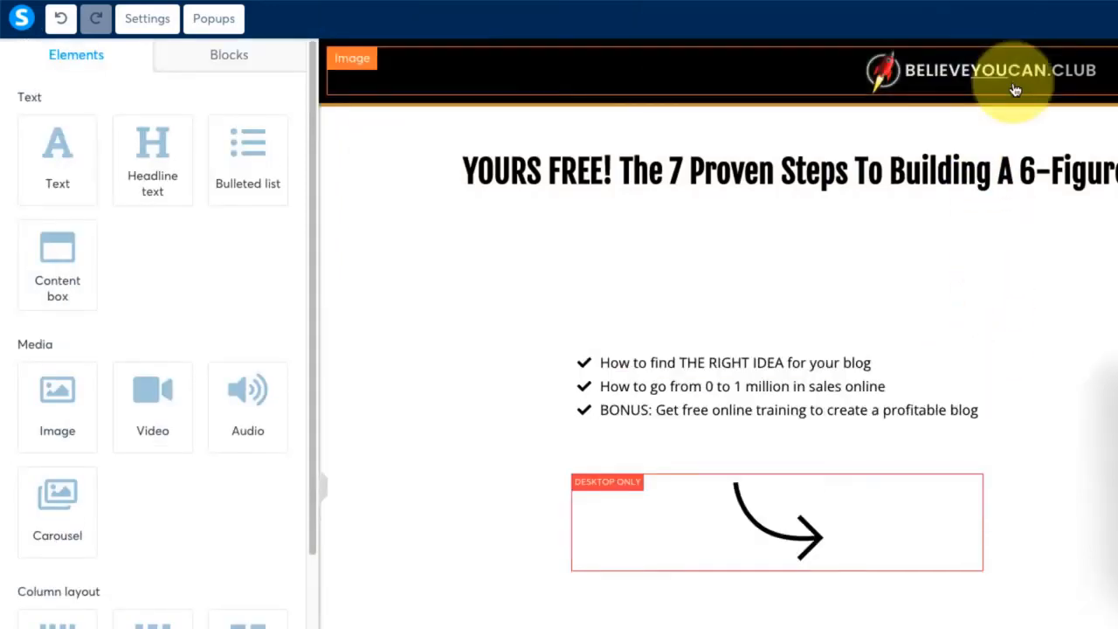
Add a text element under the headline reading "With no experience, no product of your own... and no money in the bank!".
drag(55, 160, 918, 207)
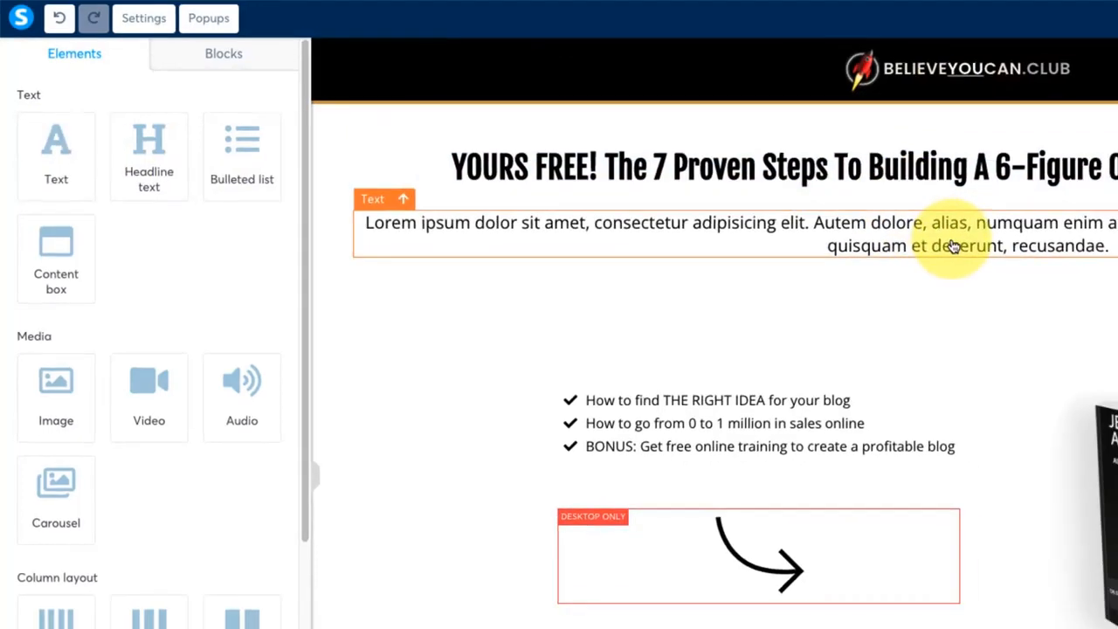
triple_click(953, 242)
text(With no experience, no product of your own... and no money in the bank!)
Set the subheadline's font to the Google font Fjalla One at size 32.
click(225, 254)
click(110, 336)
click(76, 297)
text(f)
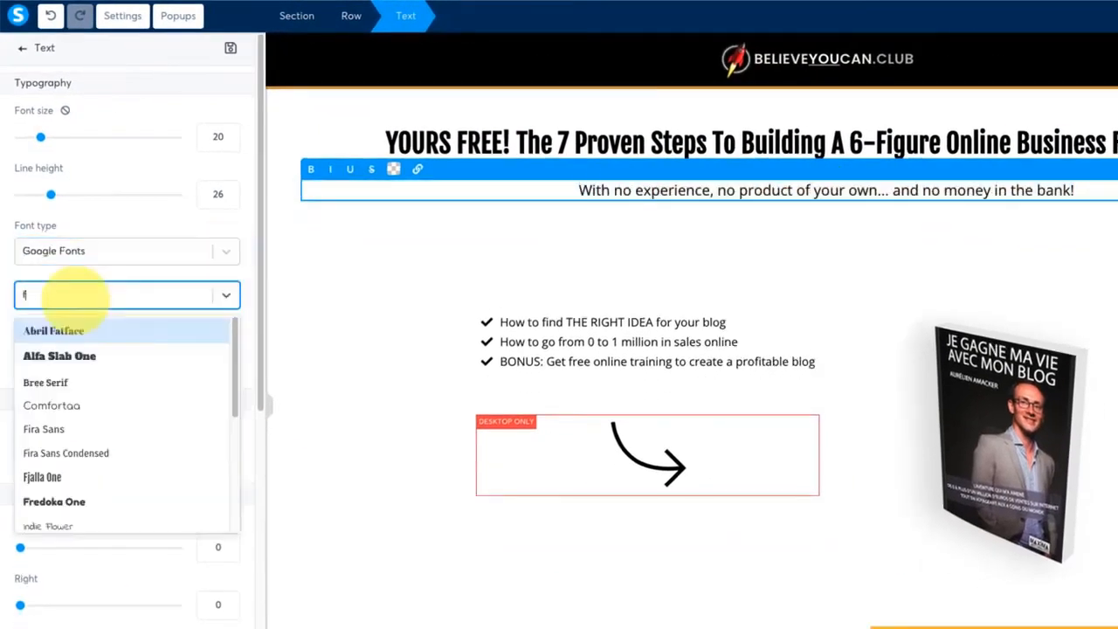
text(j)
click(70, 324)
click(229, 134)
click(228, 134)
click(229, 134)
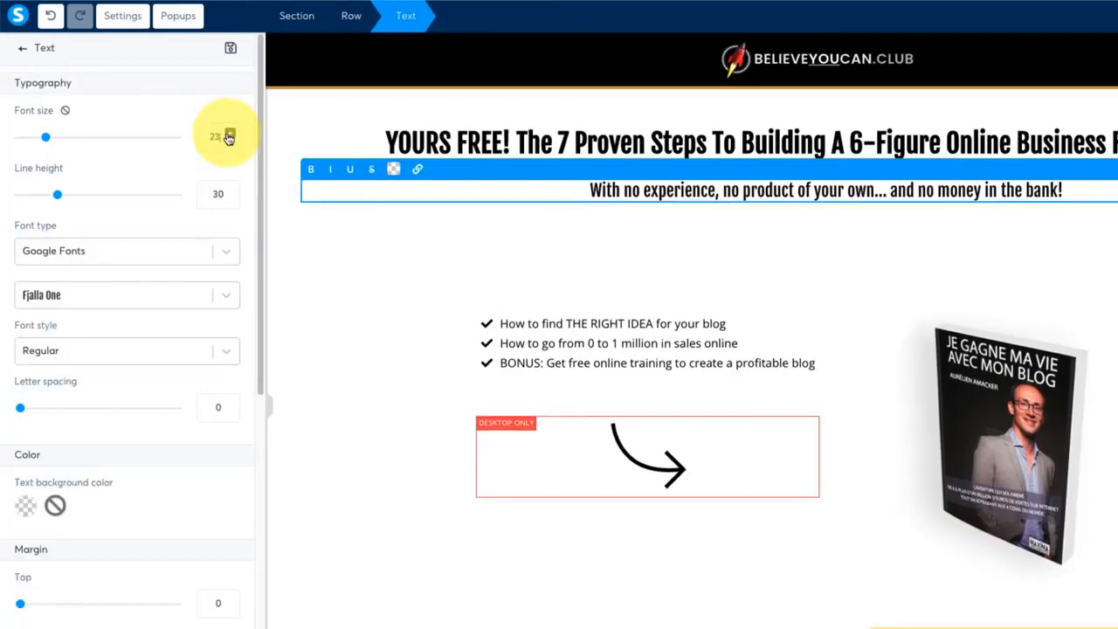
click(228, 134)
click(229, 133)
click(229, 134)
Make the subheadline bold and color it with the saved gold.
triple_click(808, 186)
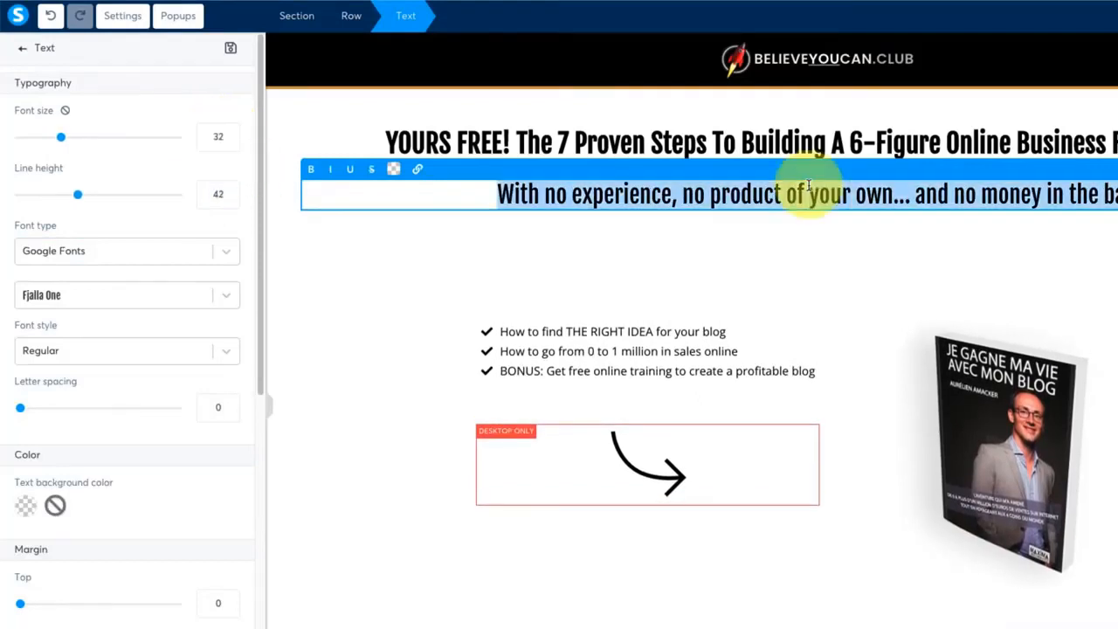
click(311, 171)
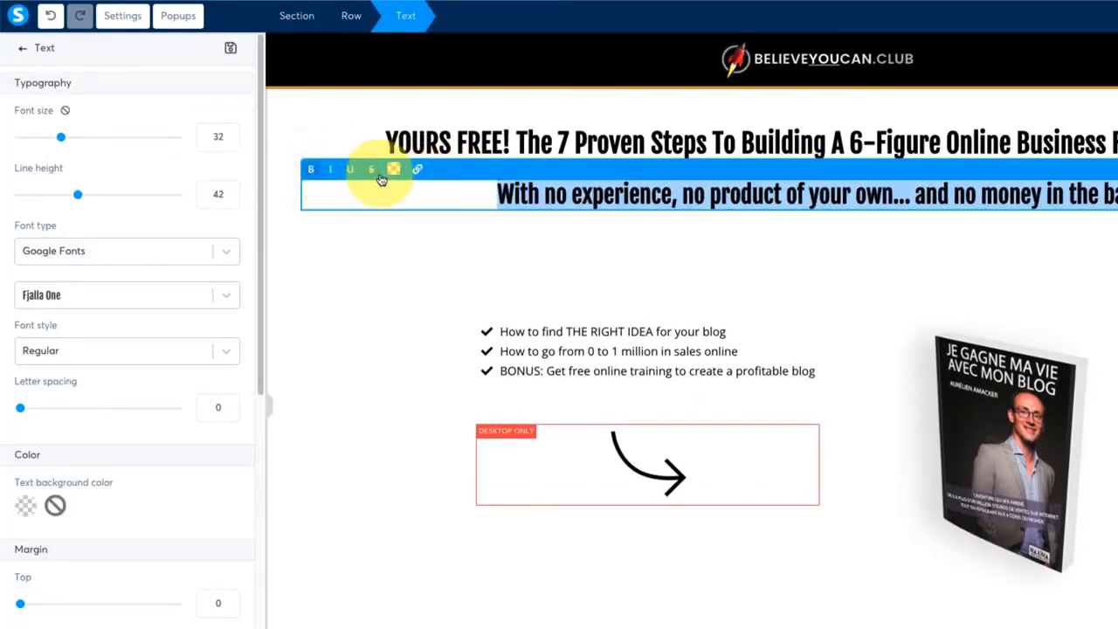
click(393, 170)
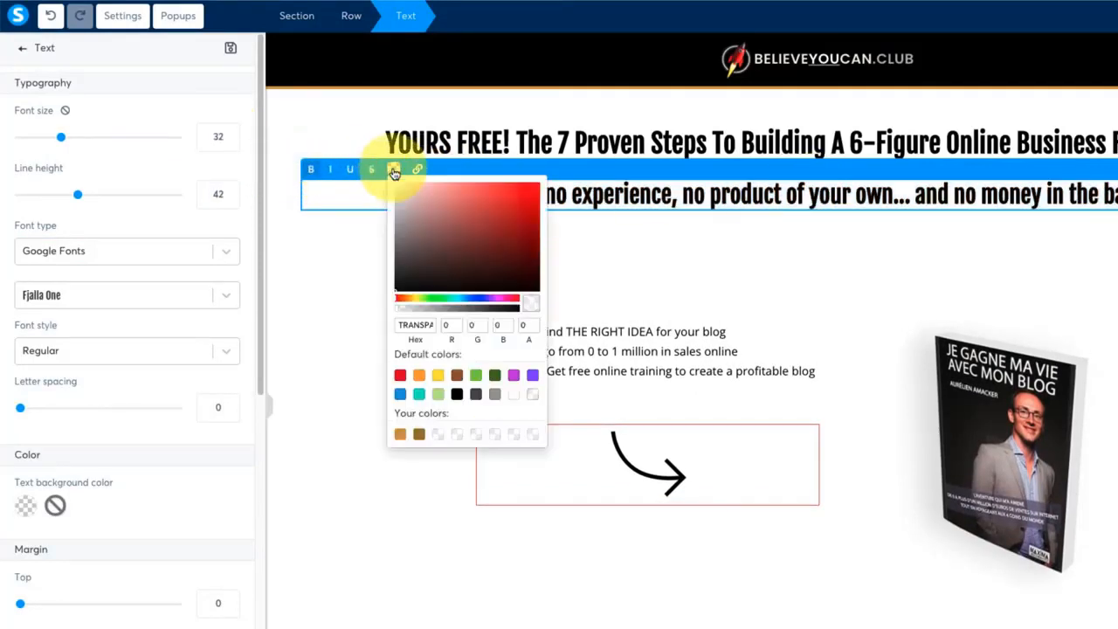
click(400, 436)
click(325, 310)
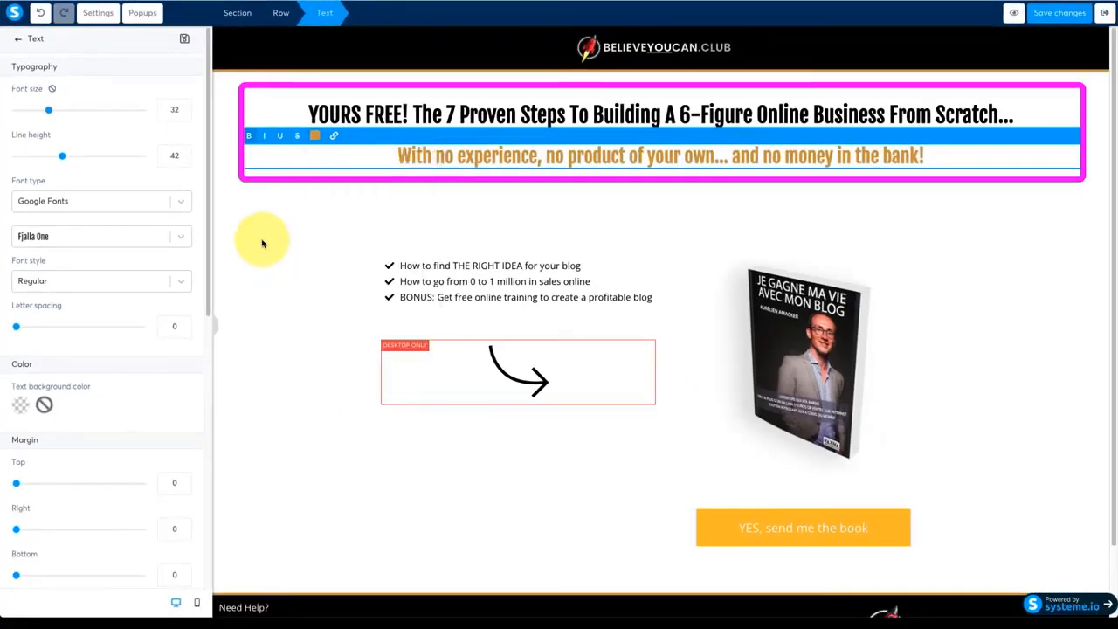
Set the content width of the headline section to Medium.
click(259, 288)
click(234, 110)
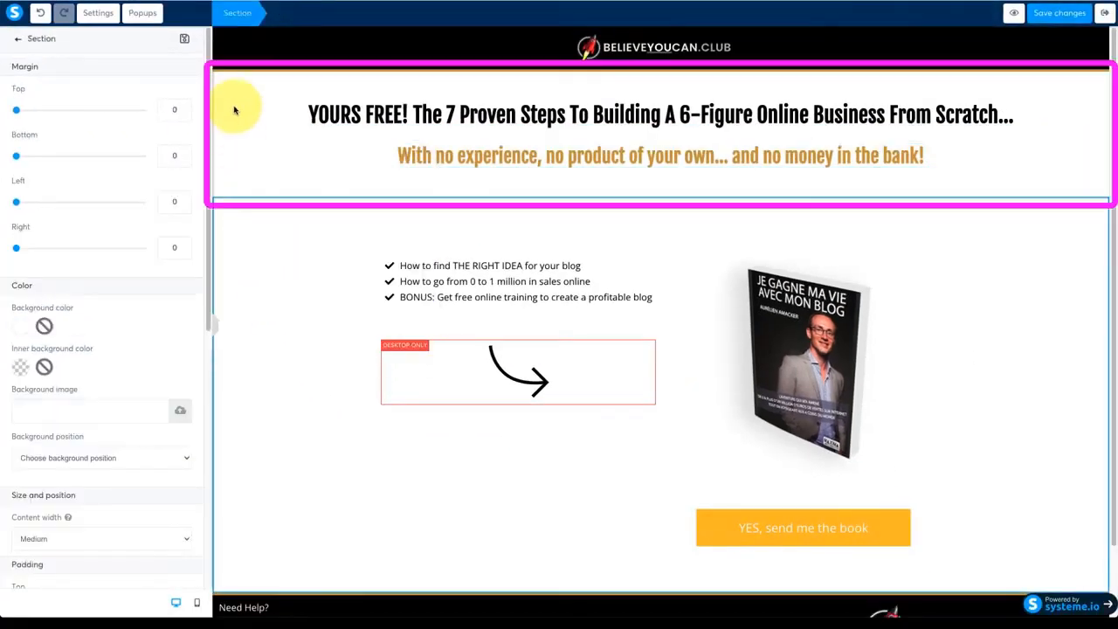
click(226, 86)
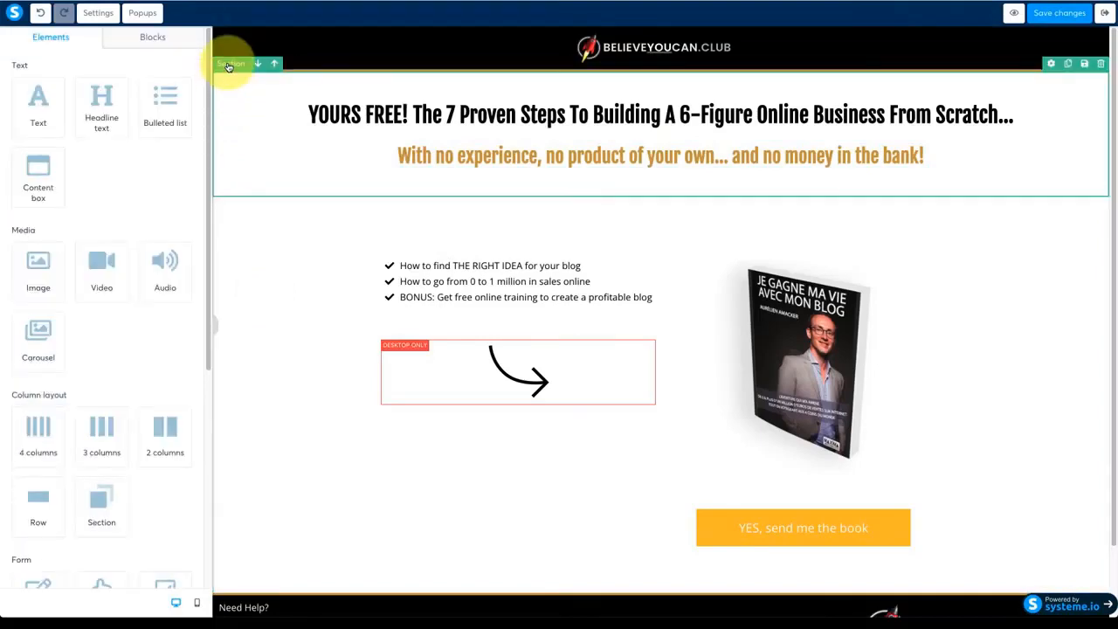
click(230, 64)
scroll(92, 155, down, 5)
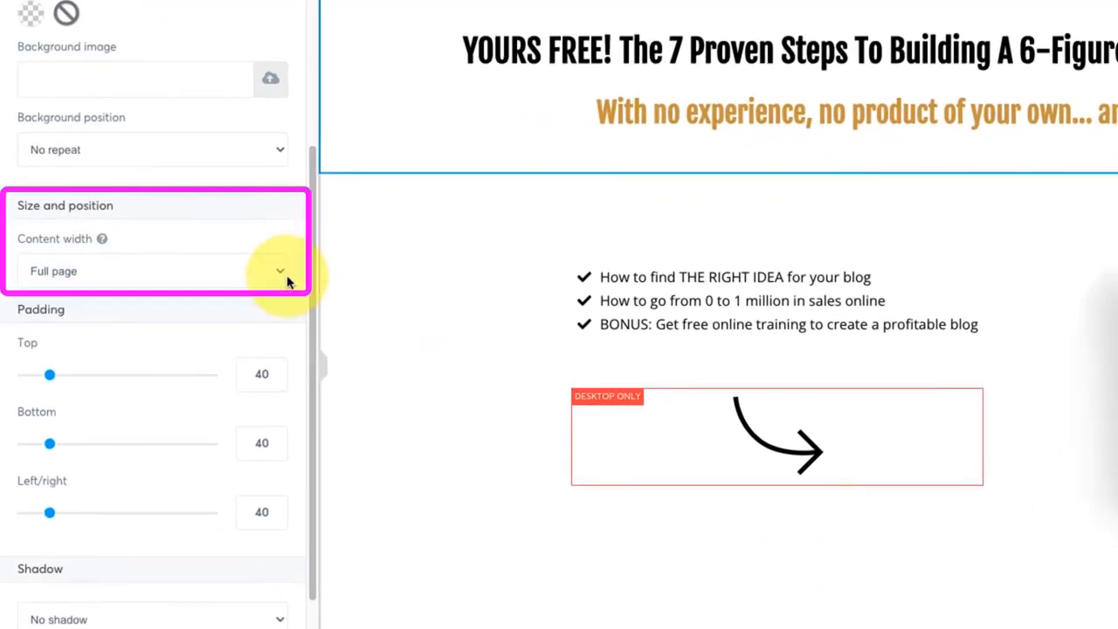
click(266, 273)
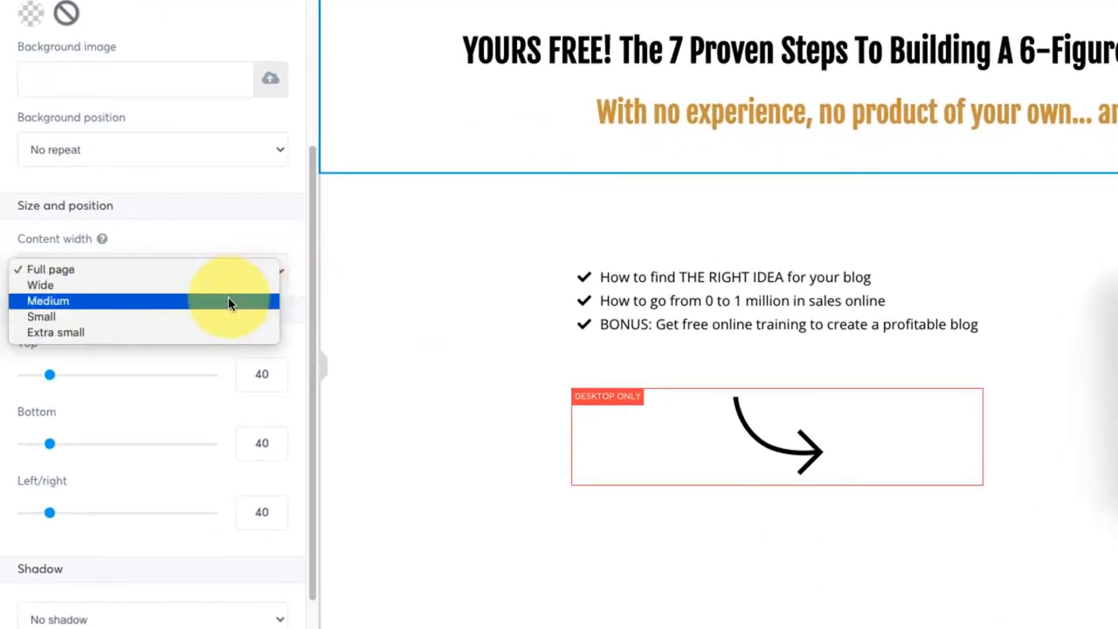
click(229, 303)
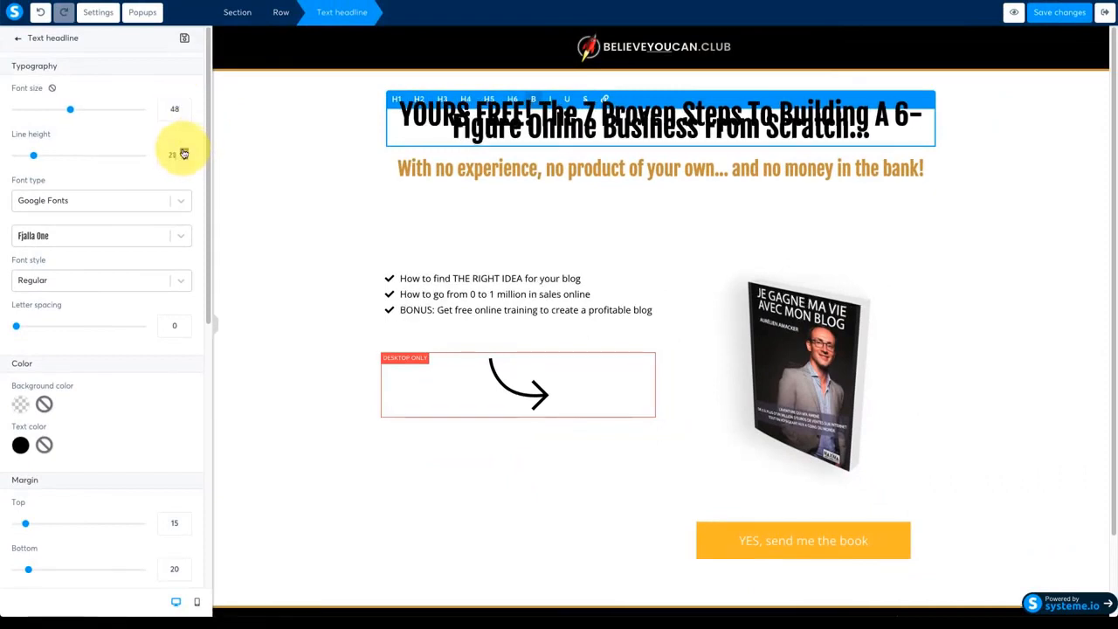
Set the headline's font size to 48 and increase its line height so its two lines do not overlap.
click(184, 153)
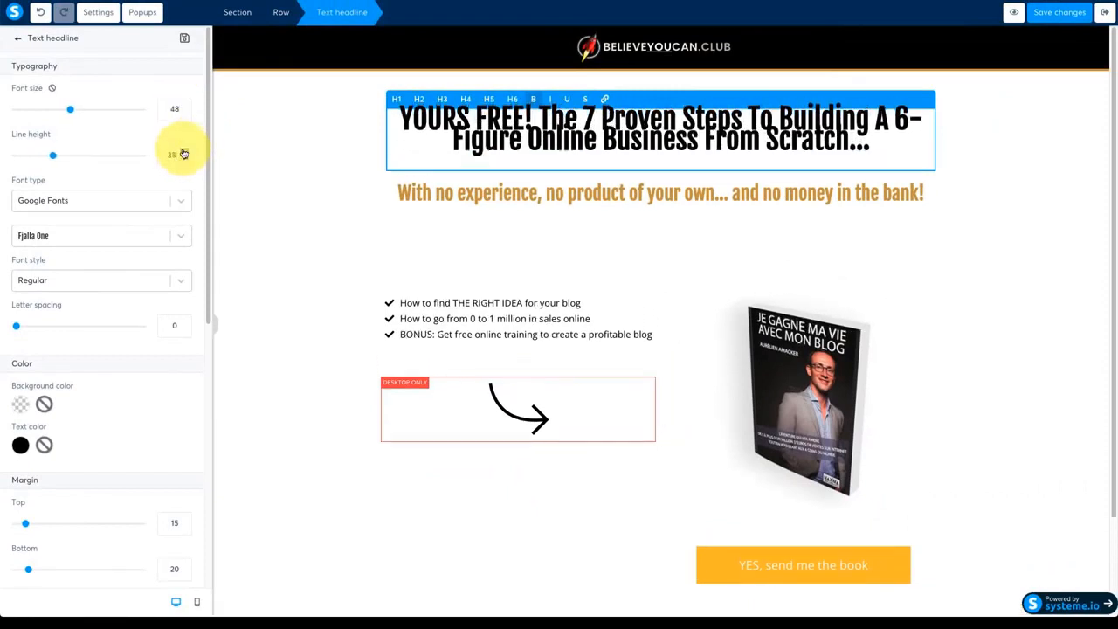
scroll(40, 306, down, 3)
mouse_move(29, 303)
mouse_down()
mouse_move(2, 302)
mouse_move(27, 303)
mouse_up()
click(512, 201)
key(BackSpace)
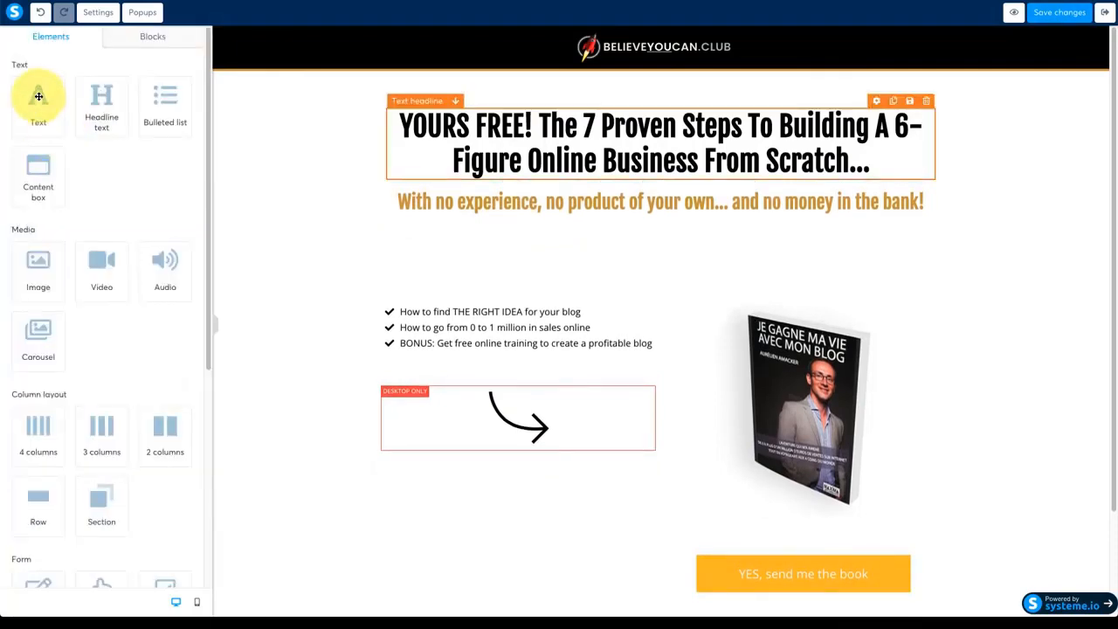
Add a text element above the bulleted list reading "Do you want to...".
drag(38, 96, 475, 307)
click(537, 360)
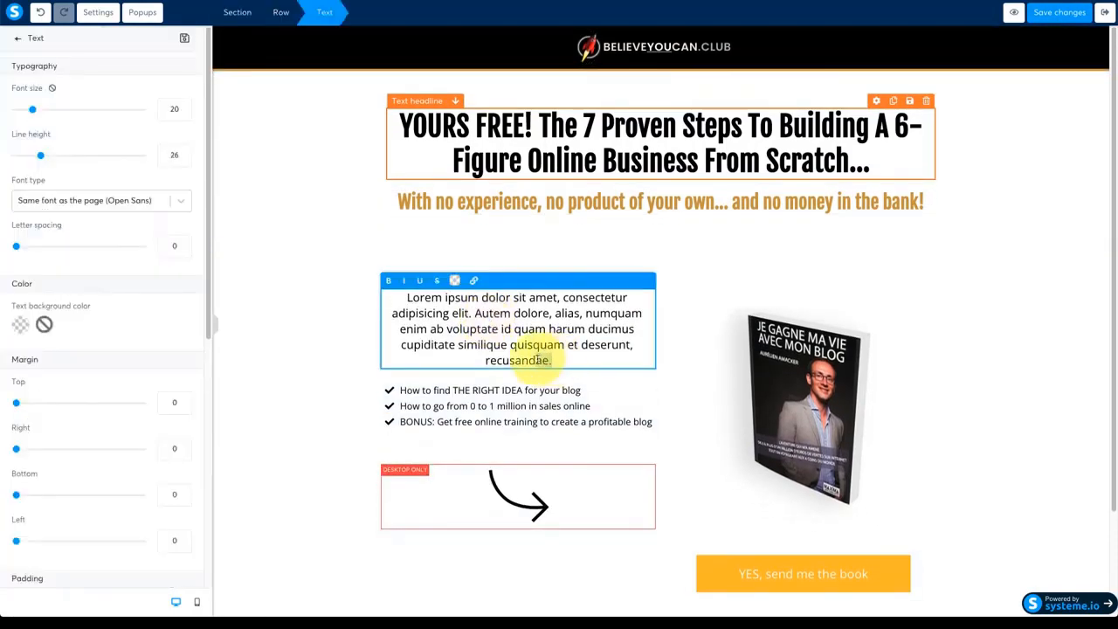
drag(537, 359, 392, 297)
key(BackSpace)
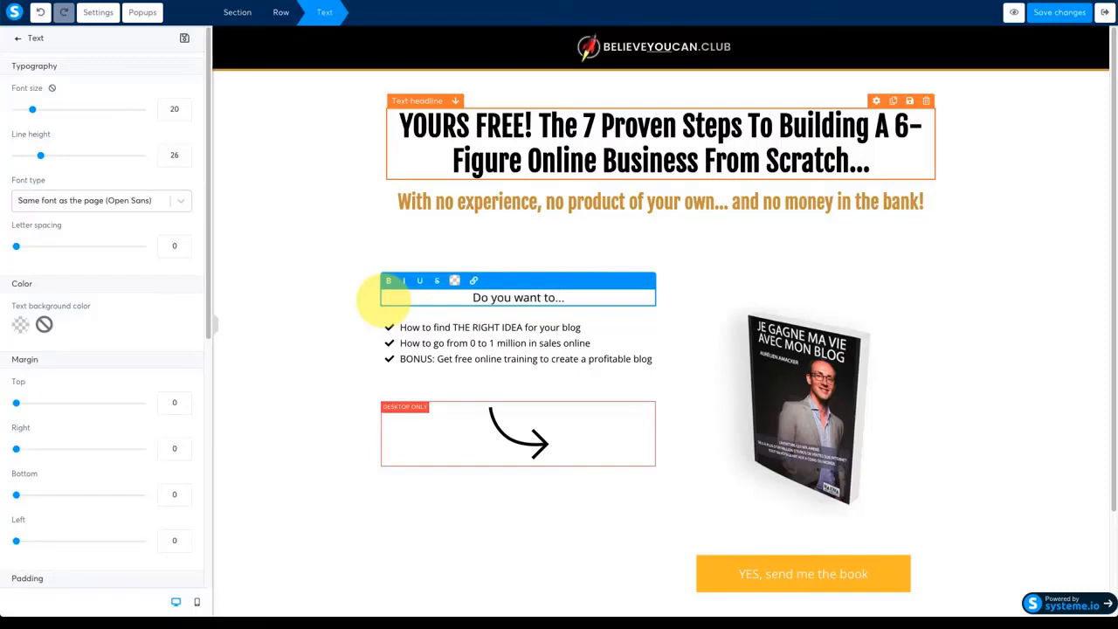
text(Do you want to...)
Replace the bullets with five benefits, from "Say goodbye to your mind-numbing 9 to 5 job..." to "Build a life of complete time and financial freedom...".
click(399, 329)
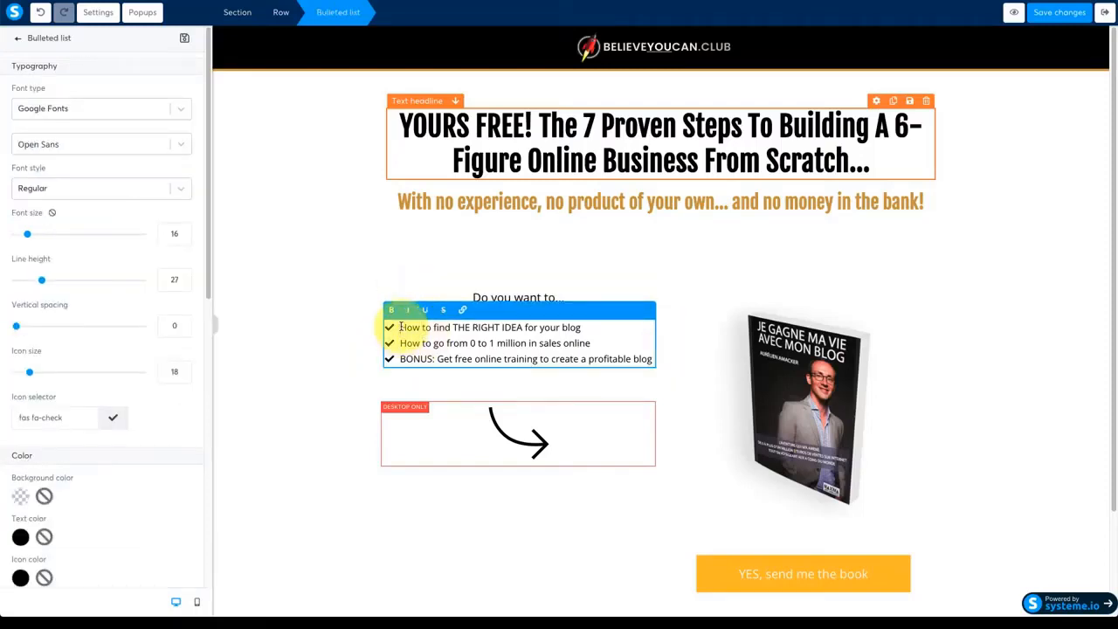
drag(401, 327, 683, 378)
text(Say goodbye to your mind-numbing 9 to 5 job... Create a passive income machine from home... Activate a proven system that generates thousands of $$$ on autopilot... Avoid the blocks that cause most affiliate marketers to fail even before they start... Build a life of complete time and financial freedom...)
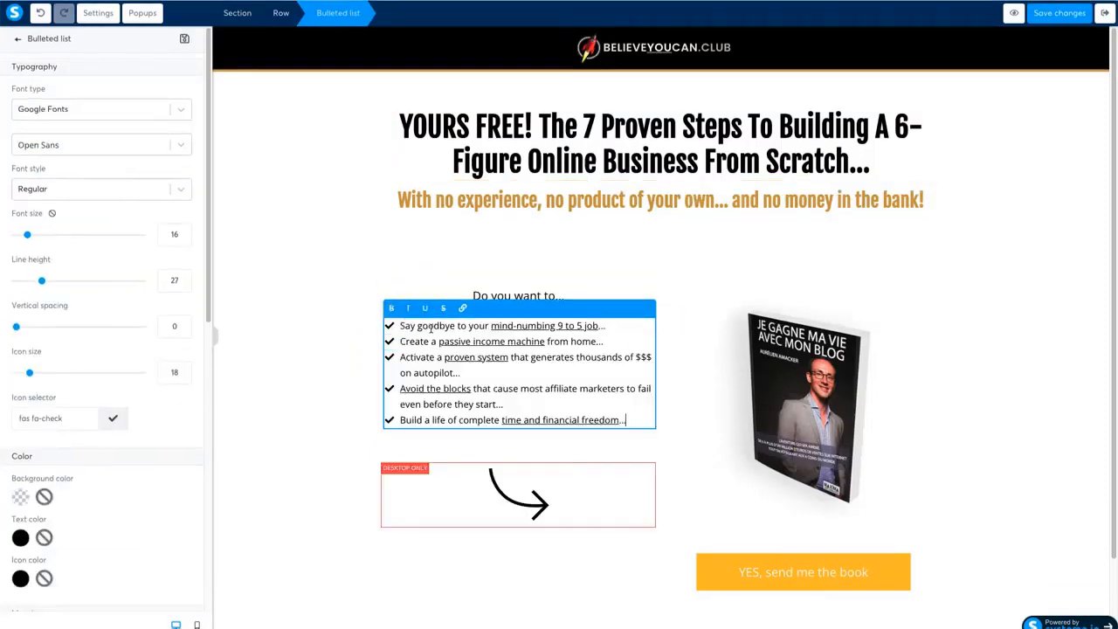
Set the bulleted list's font size to 15 and the bottom padding of its section to 0.
click(185, 237)
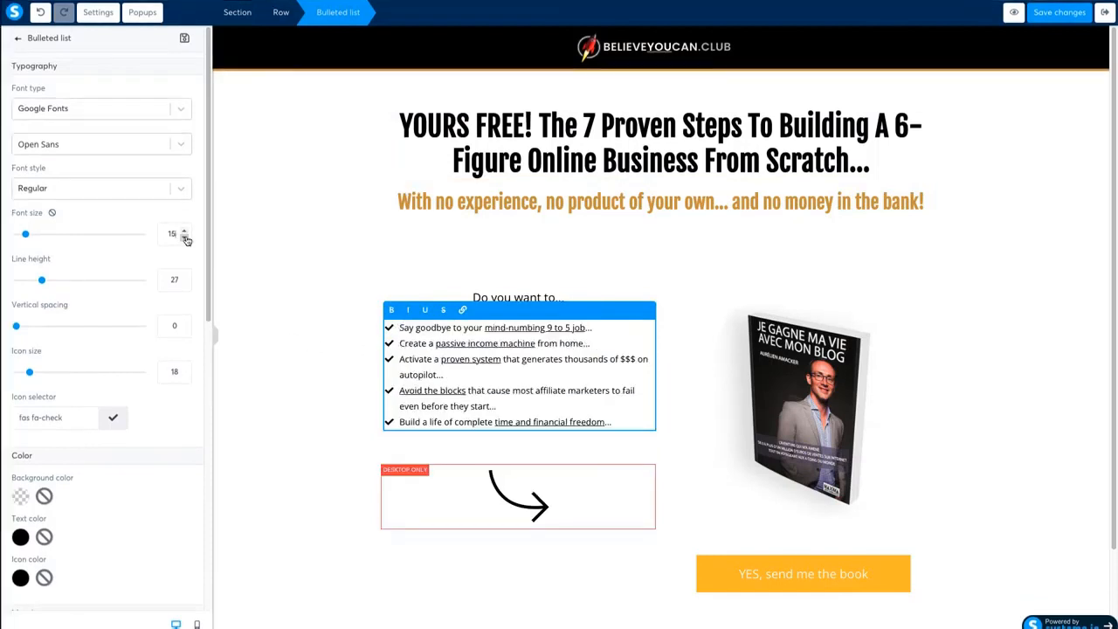
click(277, 327)
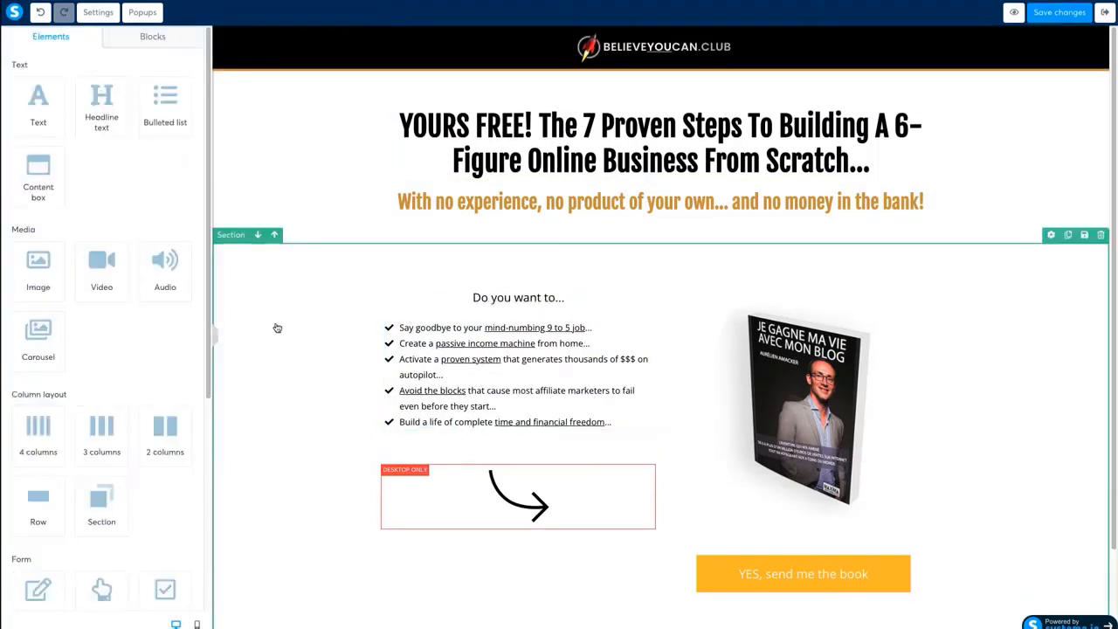
click(277, 327)
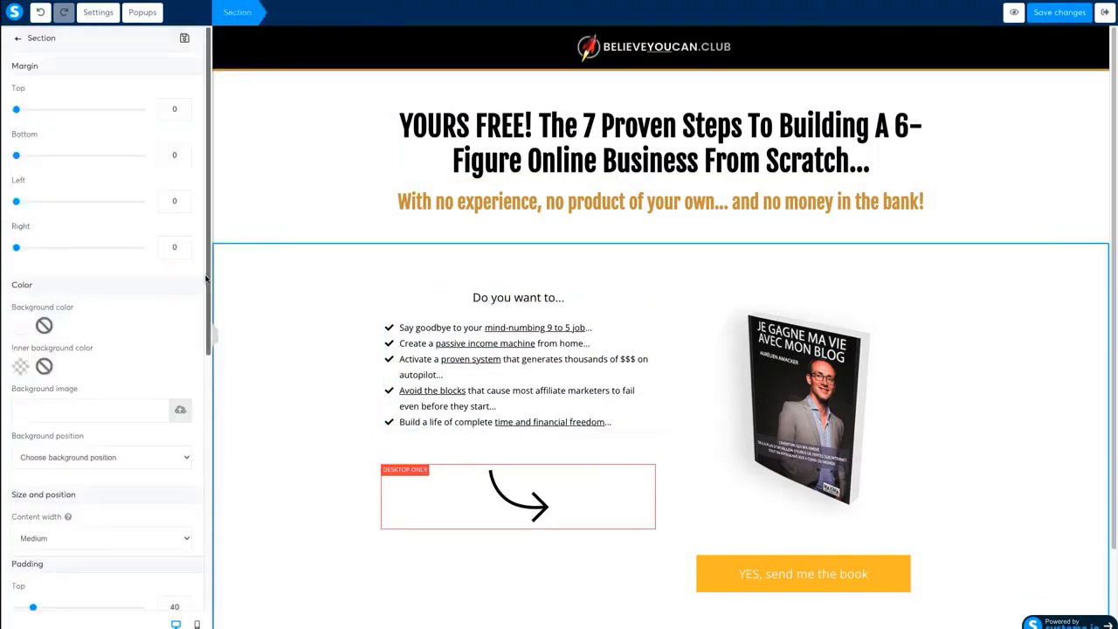
drag(208, 277, 200, 518)
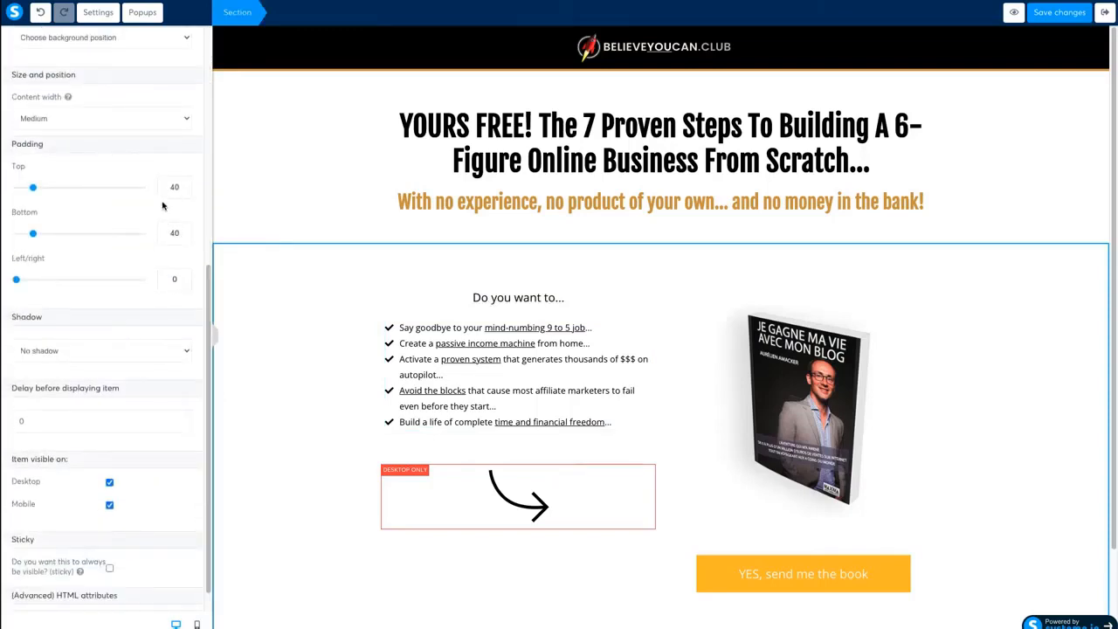
double_click(174, 233)
text(0)
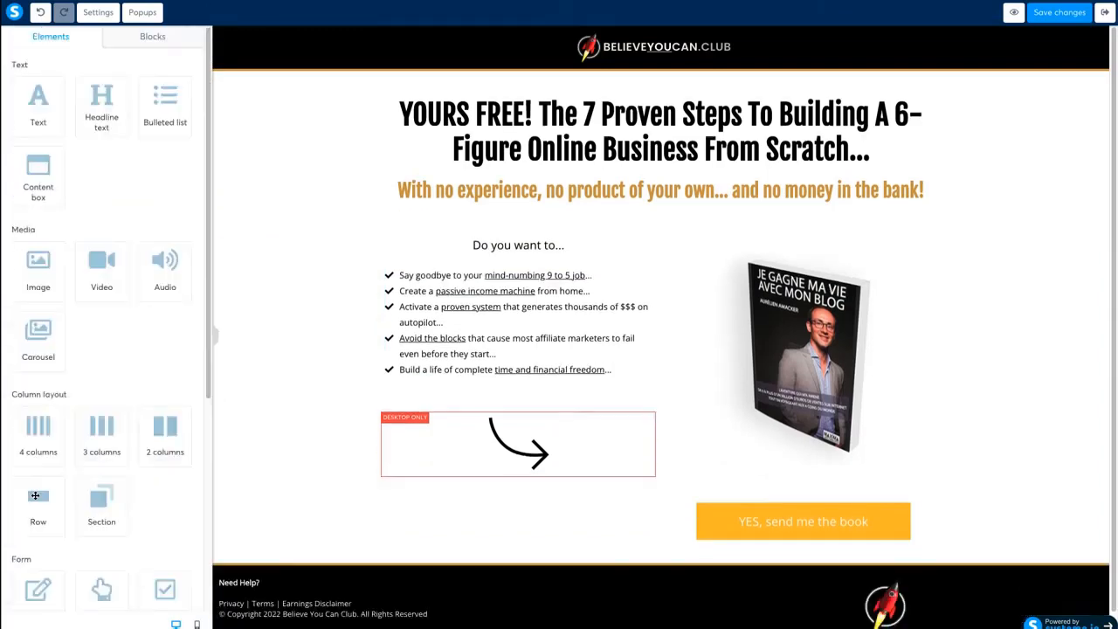
Add a row below the two columns, above the footer, and move the "YES, send me the book" button into it.
drag(35, 498, 666, 574)
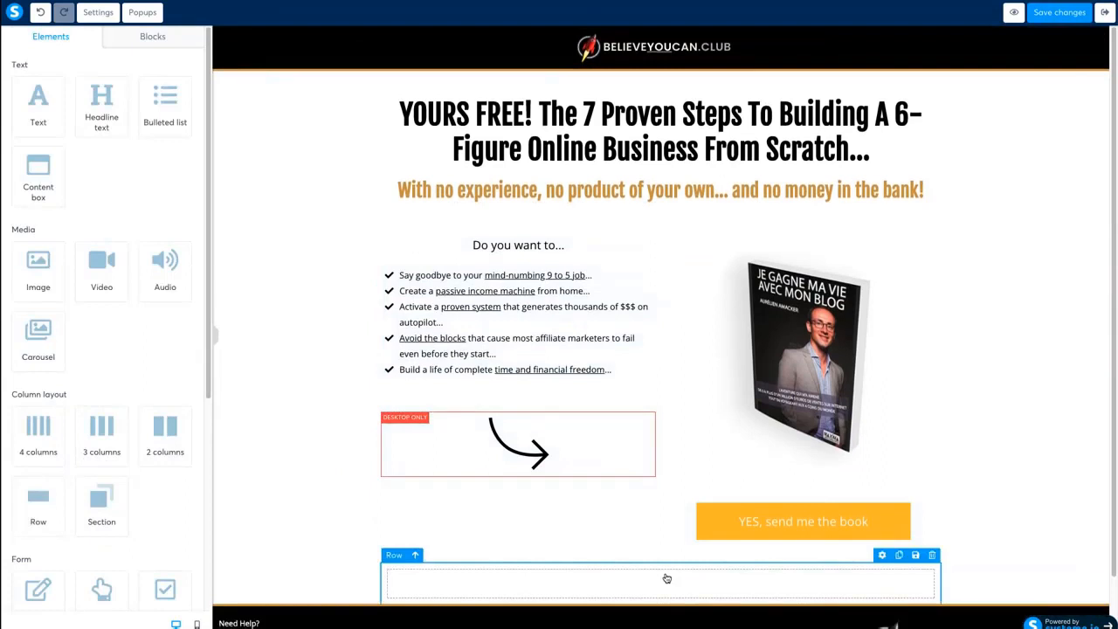
drag(766, 522, 658, 593)
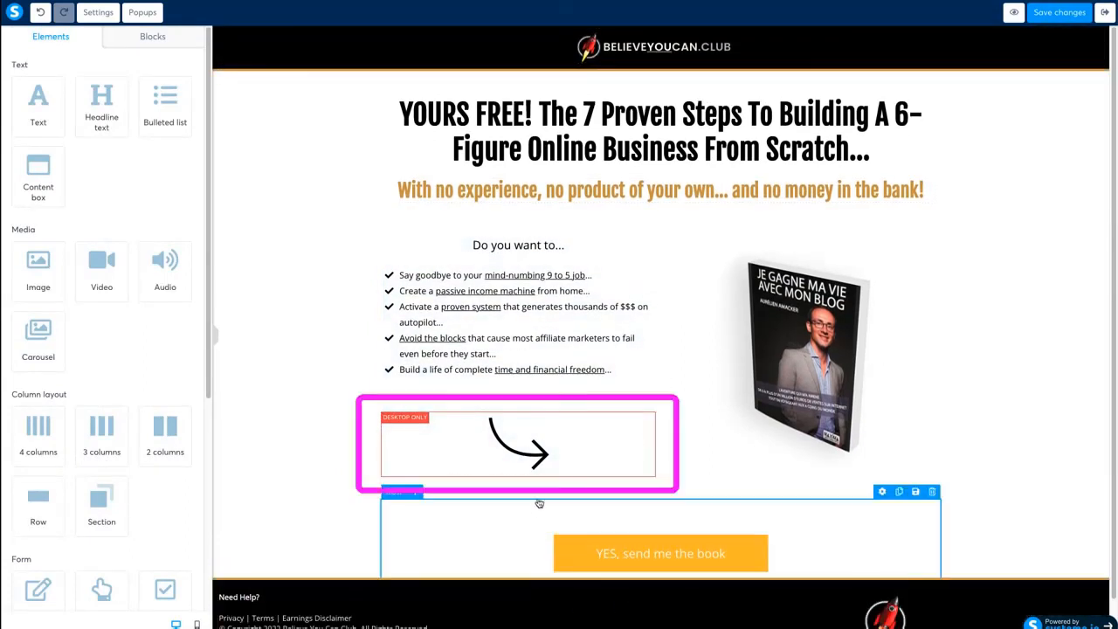
Replace the arrow image below the bullets with the uploaded "This book has the power to change your life." quote image.
click(550, 448)
click(175, 91)
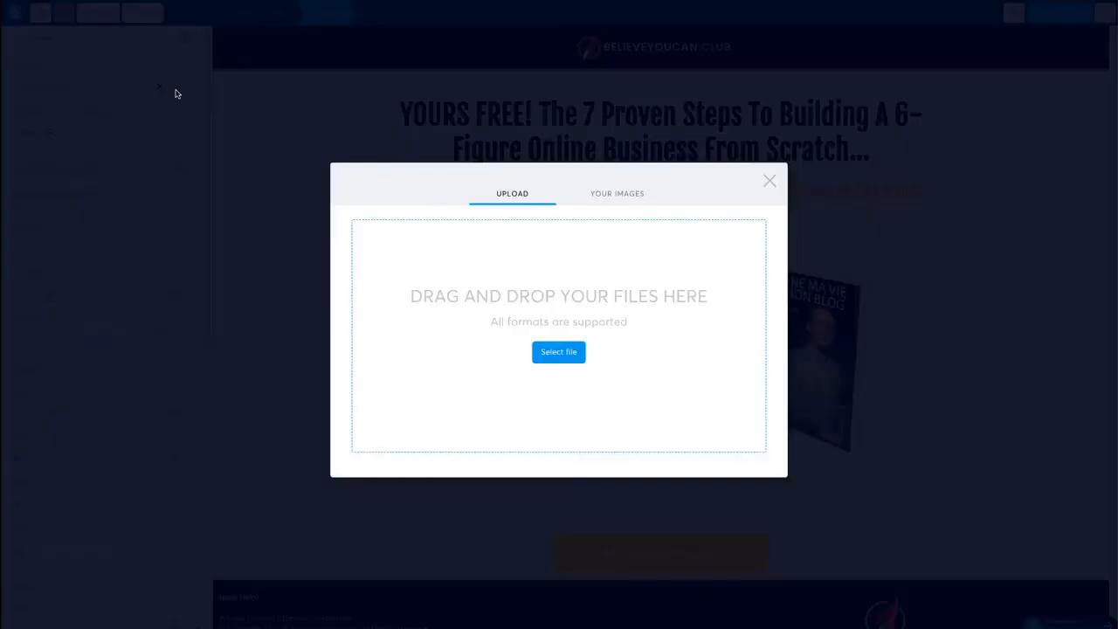
click(637, 194)
click(525, 218)
click(746, 477)
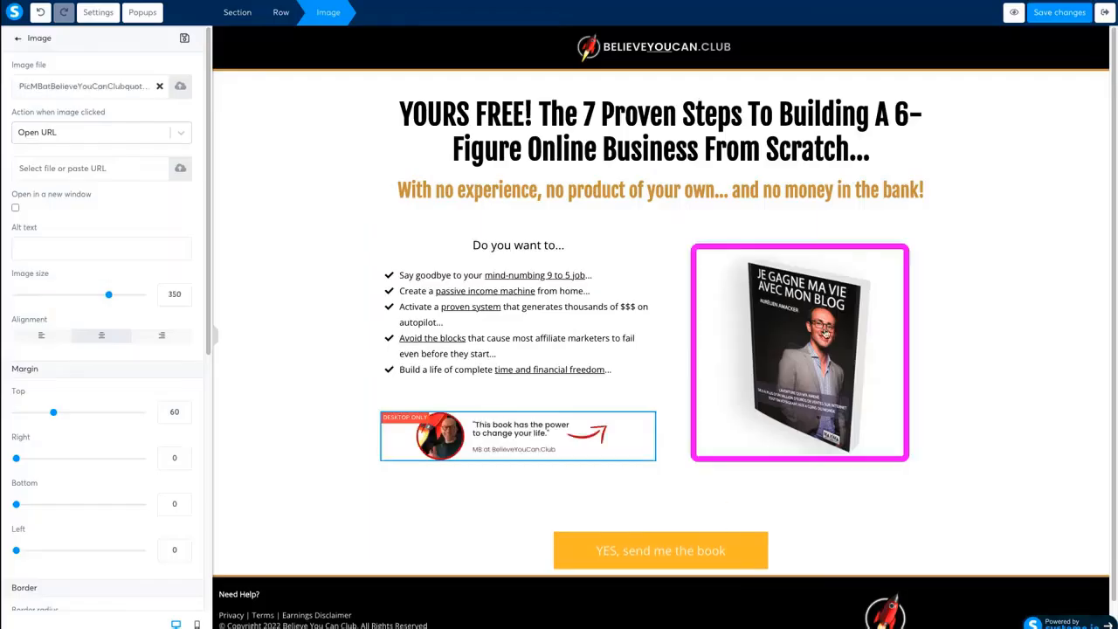
Replace the template's book cover with the uploaded 7 Steps to Super Affiliate Freedom cover image.
click(824, 334)
click(180, 86)
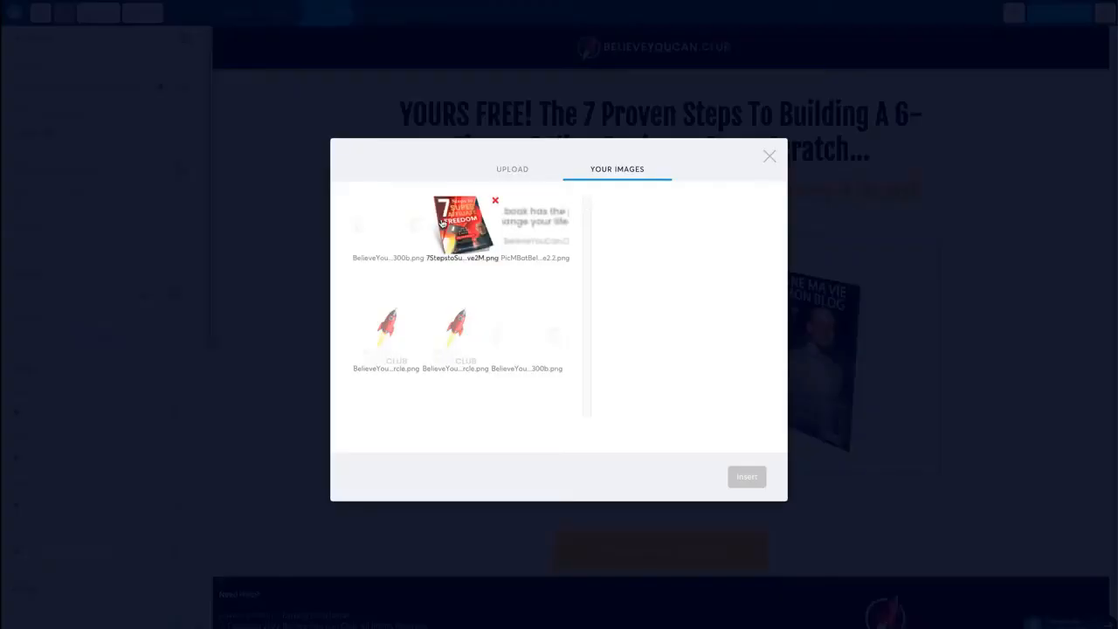
click(455, 225)
click(747, 477)
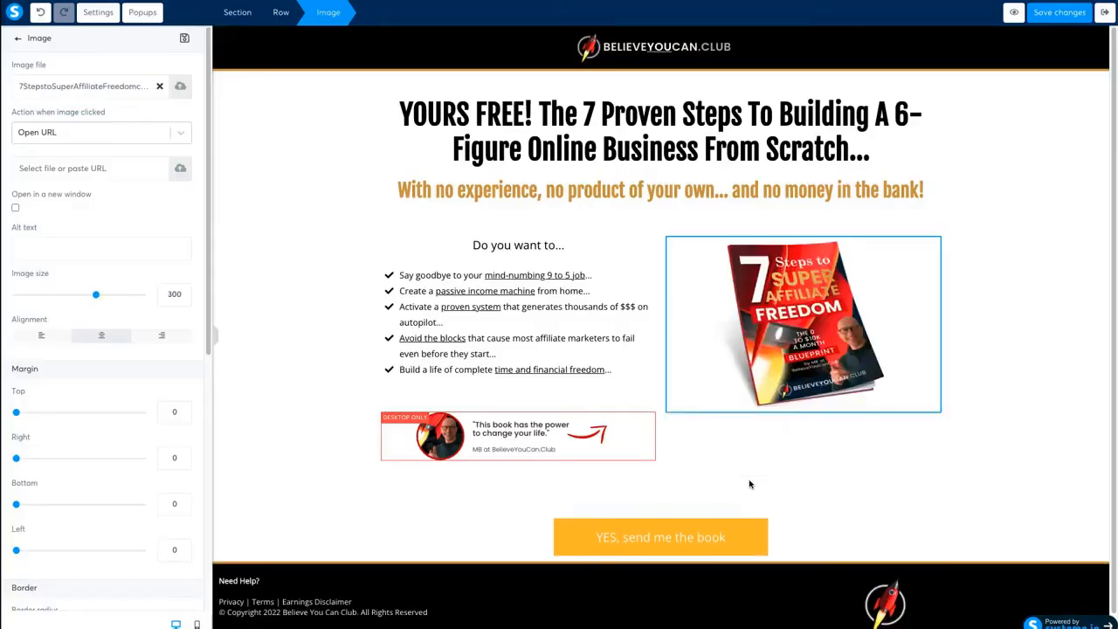
click(750, 483)
Add a text element under the book cover and paste in the author bio about the founder of BelieveYouCanClub.
drag(42, 100, 752, 425)
triple_click(776, 434)
key(super+v)
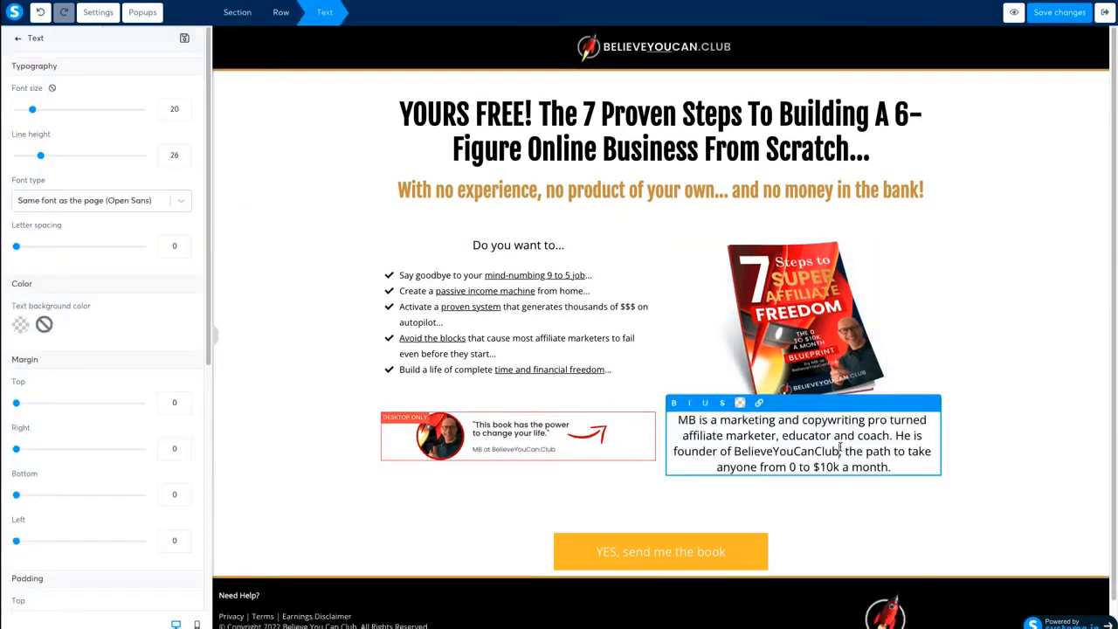
Set the author bio's font size to 13 and adjust its spacing below the book cover.
triple_click(840, 447)
click(184, 114)
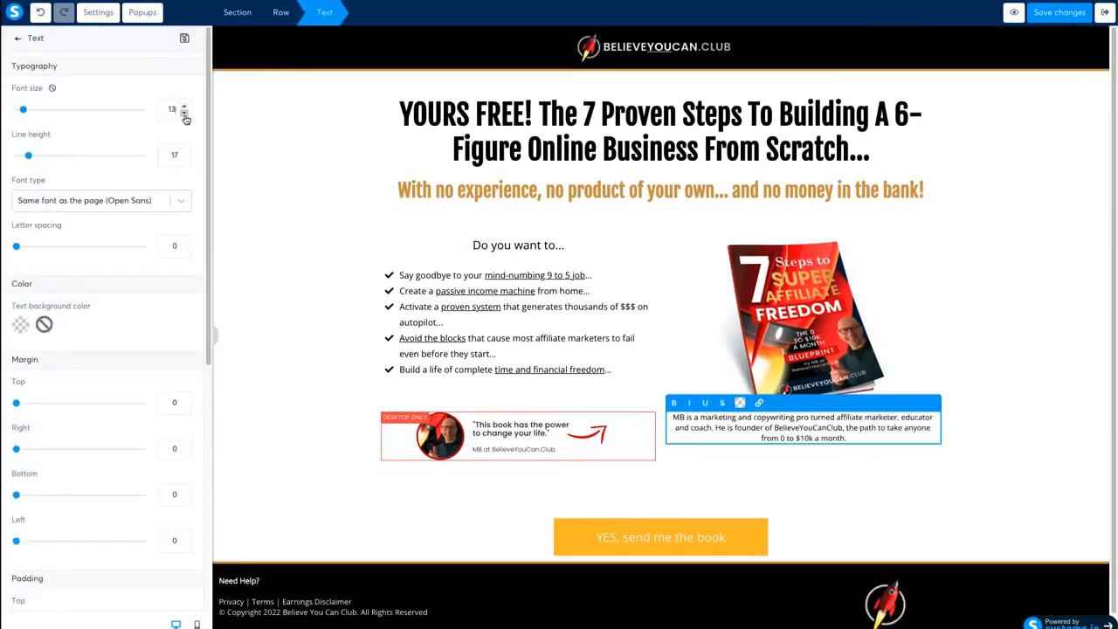
scroll(200, 250, down, 4)
scroll(191, 349, down, 3)
click(183, 258)
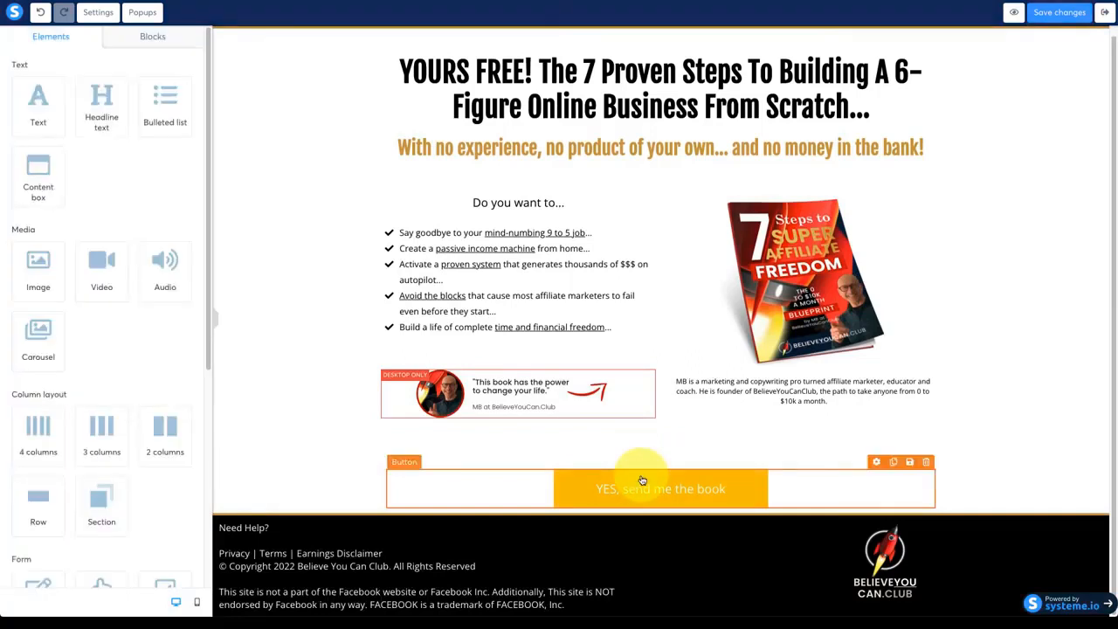
Set the call-to-action button's top margin to 10 and its text to "DOWNLOAD YOUR FREE EBOOK NOW".
click(642, 480)
click(30, 180)
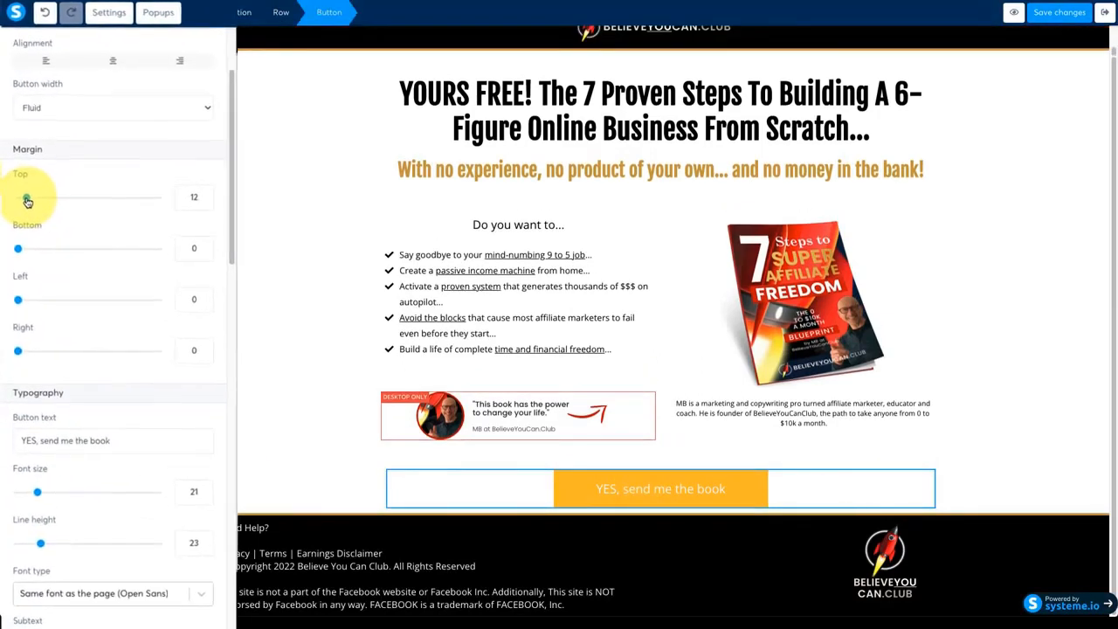
drag(27, 201, 25, 201)
scroll(52, 367, down, 2)
triple_click(44, 353)
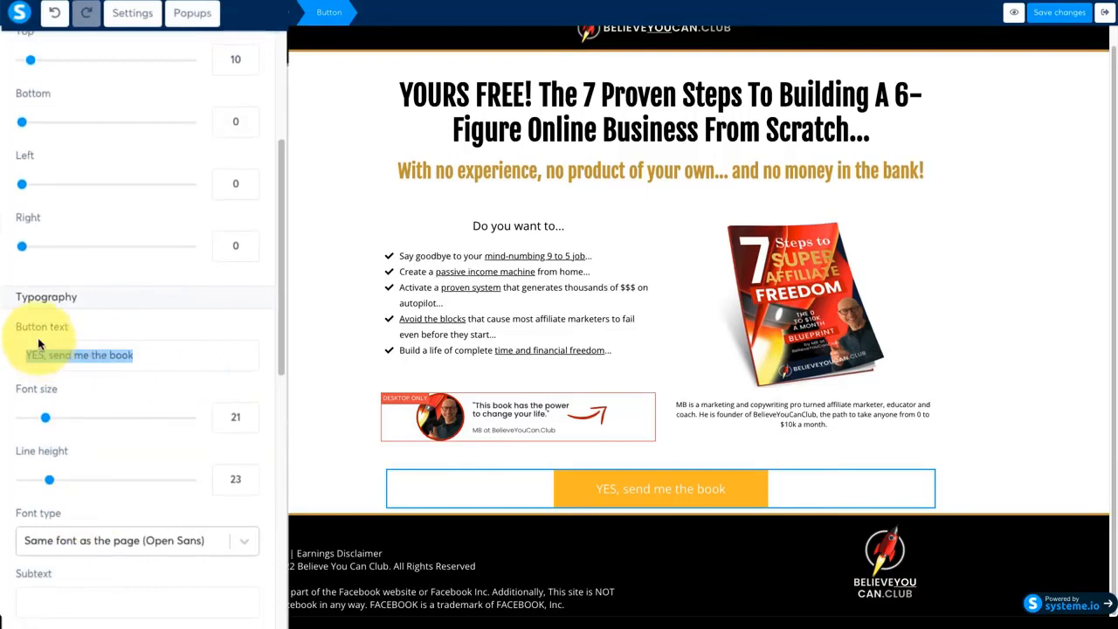
text(DOWNLOAD YOUR FREE EBOOK NOW)
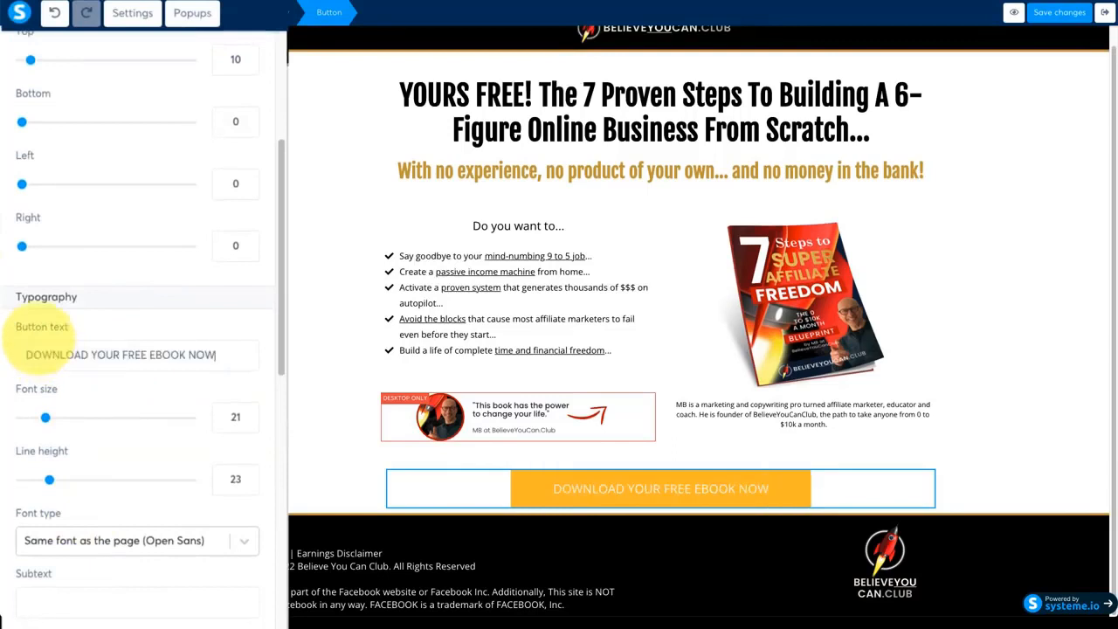
Set the download button's font to the Google font Open Sans in Semi-bold 600 style.
scroll(166, 522, down, 2)
click(243, 386)
click(78, 453)
click(131, 434)
text(op)
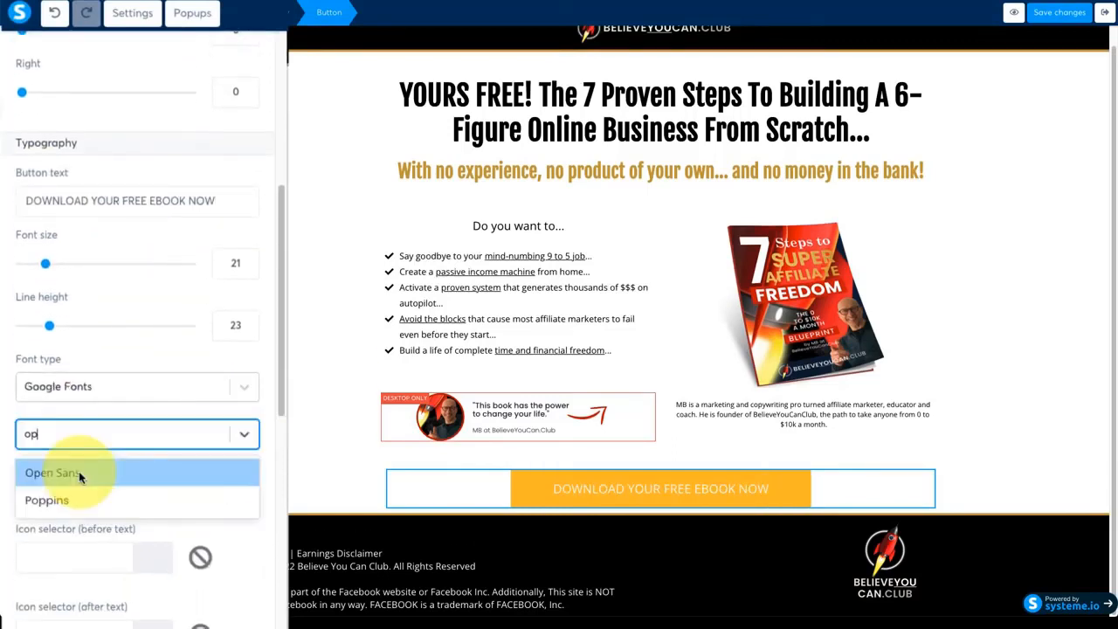
click(79, 473)
click(245, 463)
click(130, 609)
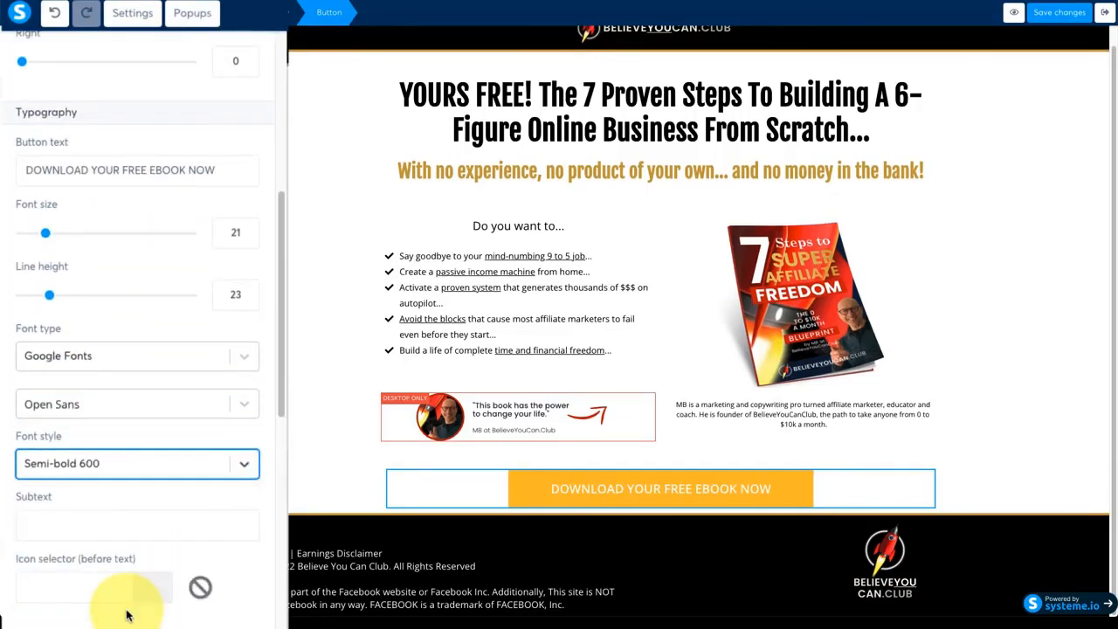
Change the download button's background color to the saved gold C7A03D.
scroll(131, 558, down, 5)
click(27, 410)
click(108, 615)
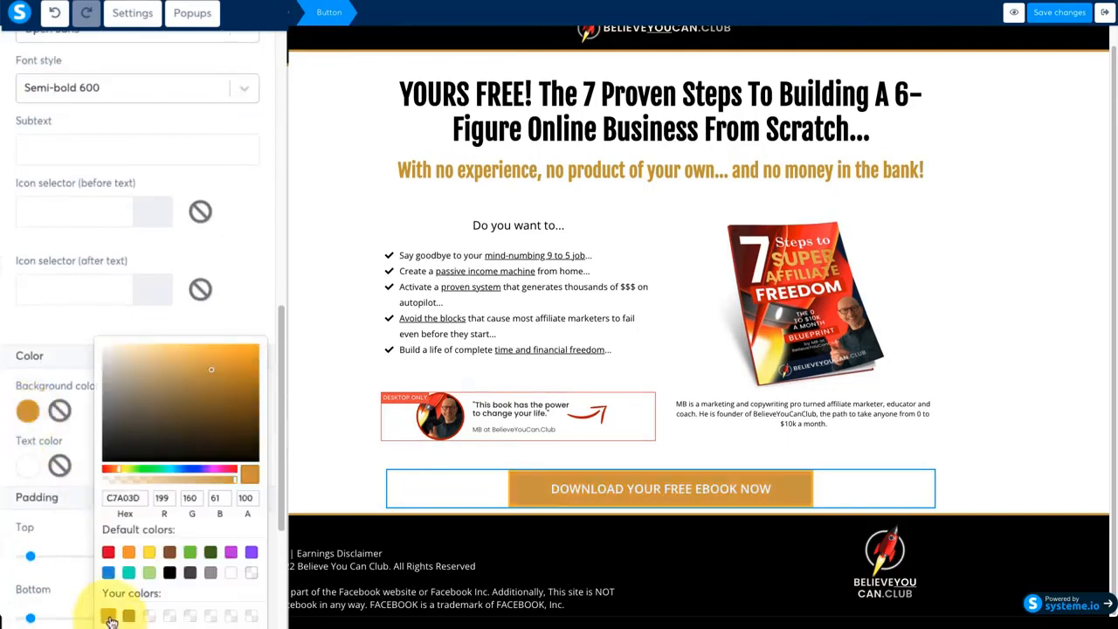
click(69, 524)
Give the download button a recolored border of type Bottom only and add a shadow.
scroll(70, 524, down, 9)
click(75, 524)
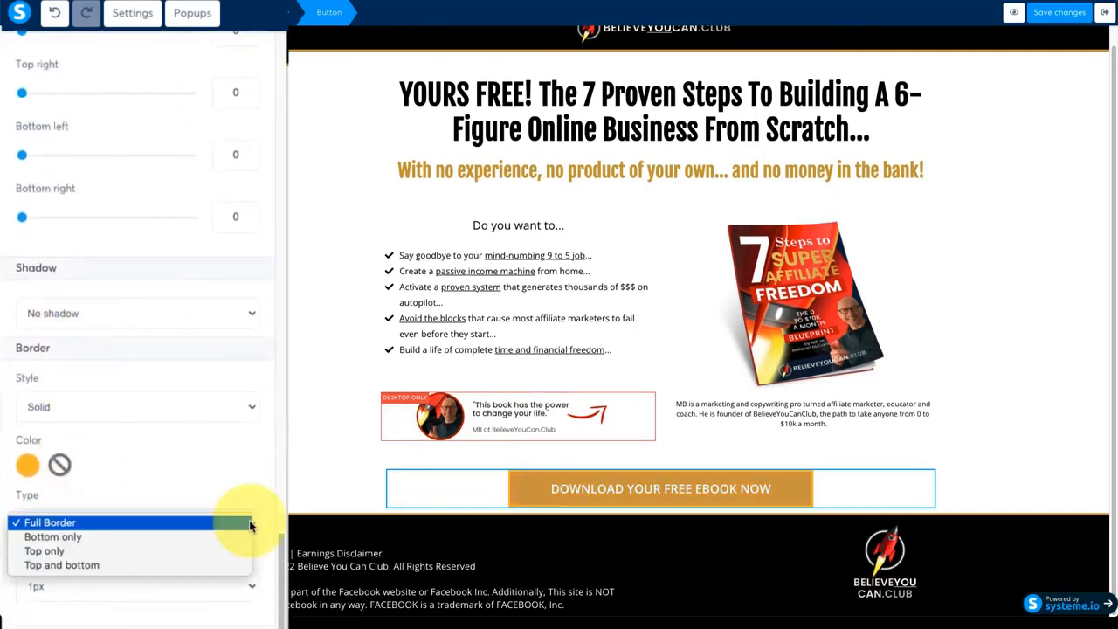
click(212, 537)
click(27, 465)
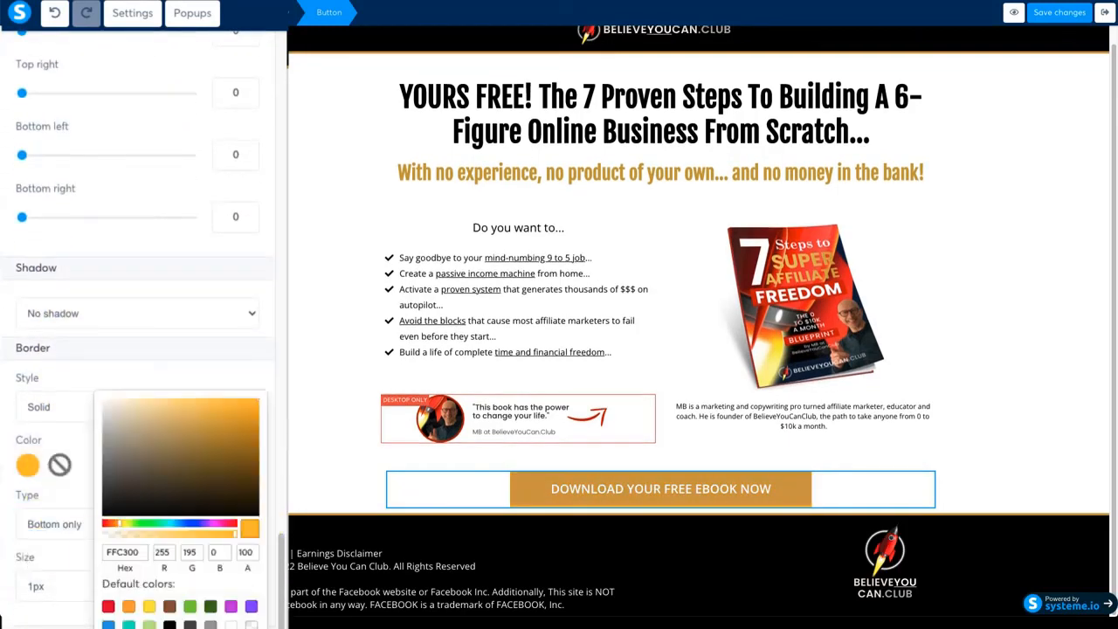
click(124, 603)
click(209, 314)
click(224, 385)
Make the footer's "Need Help?" text bold and link it to the support e-mail address with a mailto link.
click(283, 534)
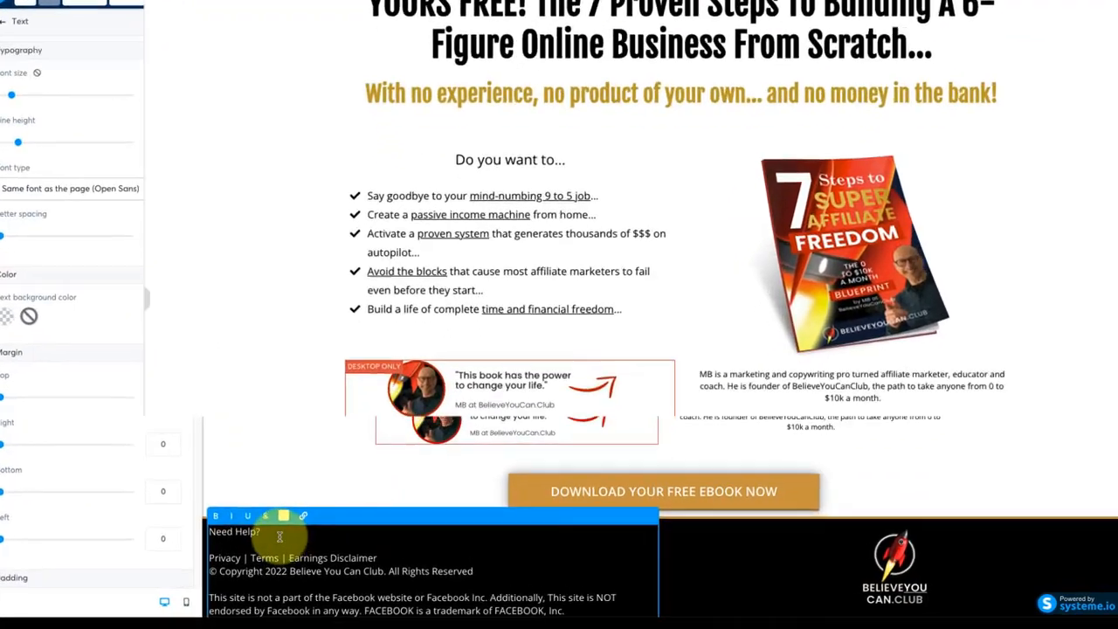
drag(269, 534, 233, 534)
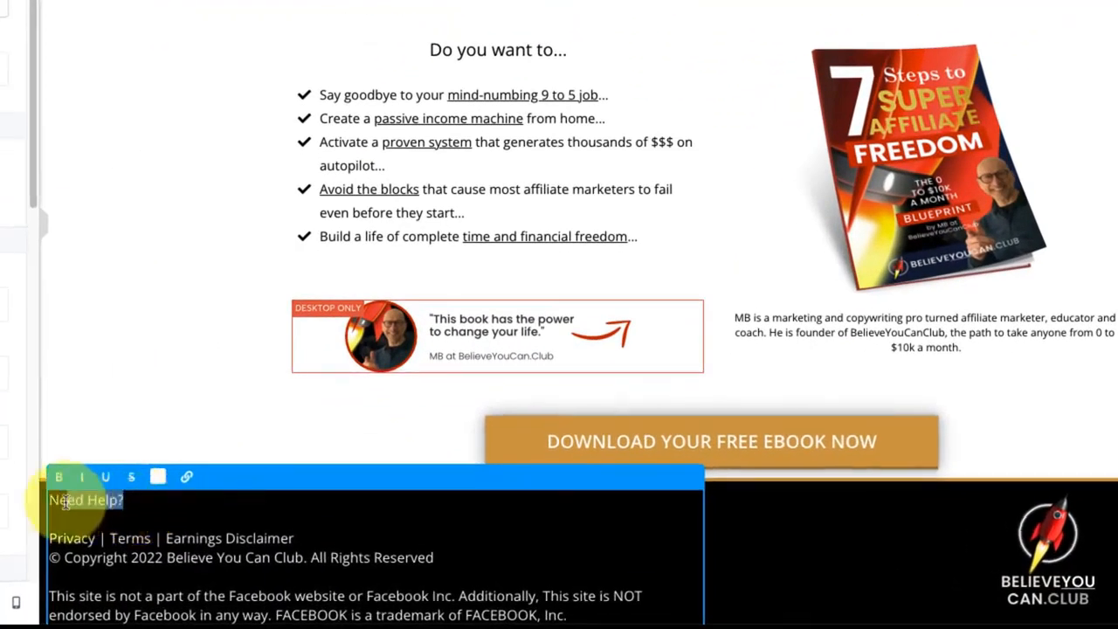
drag(66, 500, 42, 499)
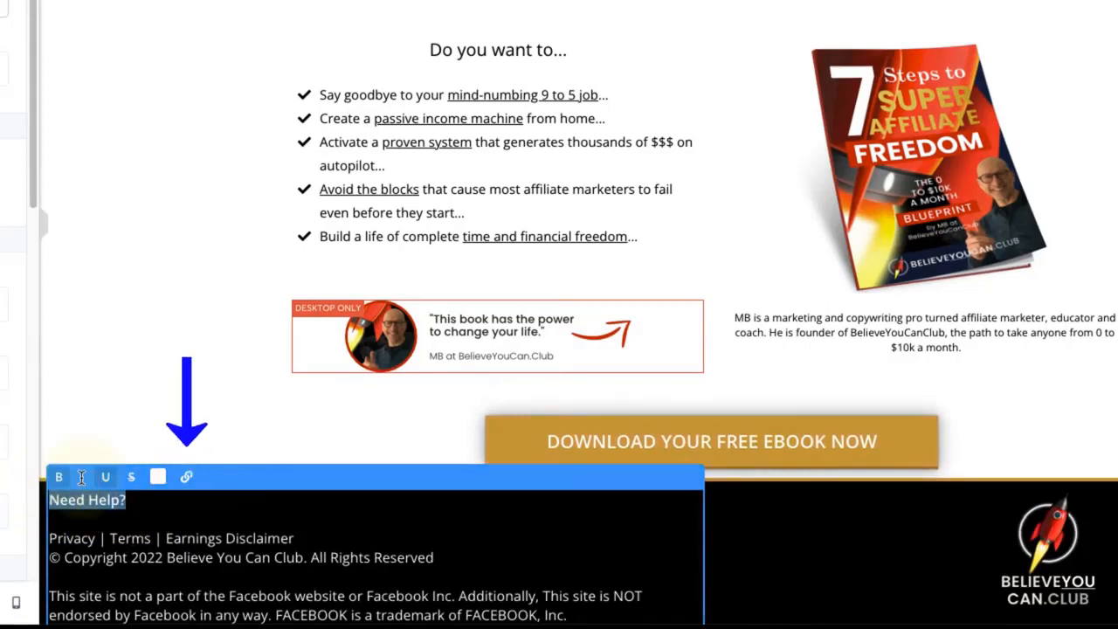
click(185, 478)
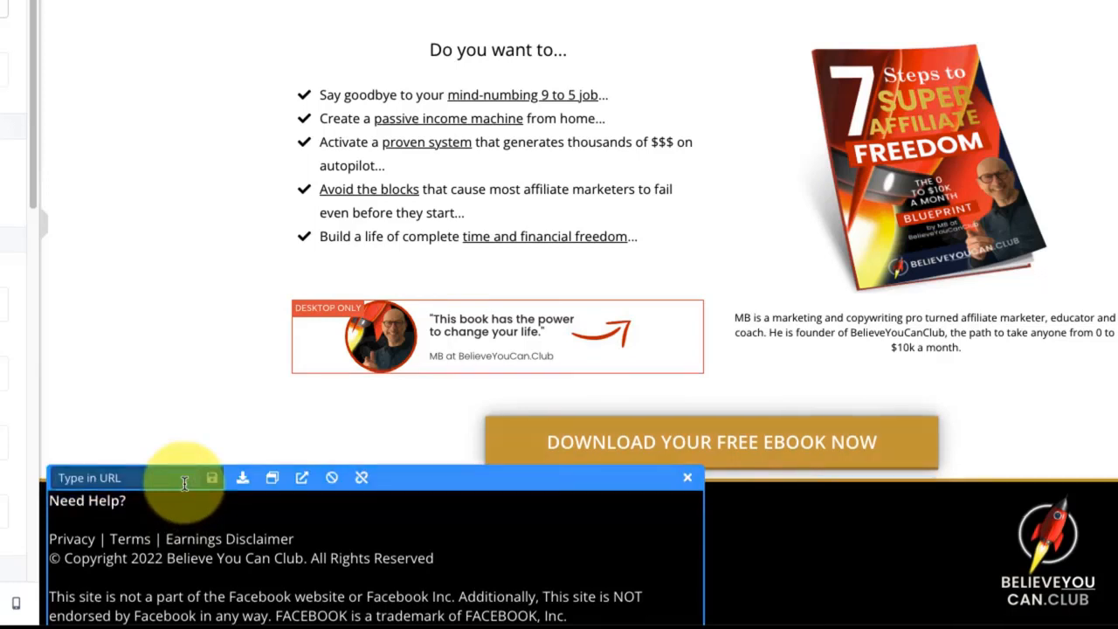
key(ctrl+v)
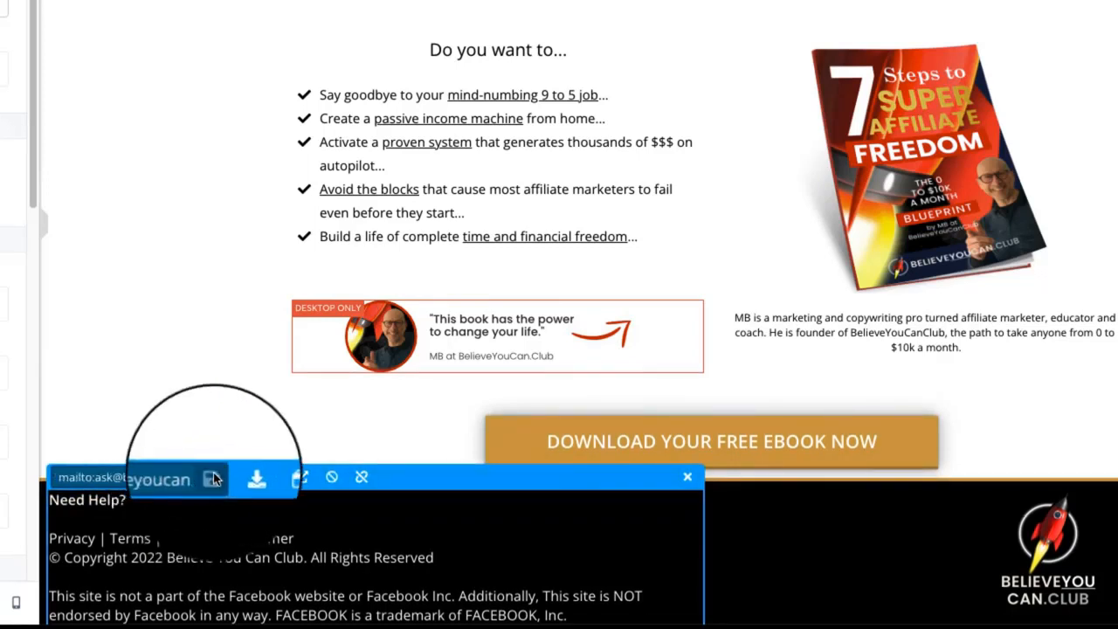
click(214, 479)
Link the footer's "Privacy" text to the privacy page URL.
drag(99, 539, 52, 541)
click(187, 476)
click(170, 479)
key(ctrl+v)
click(212, 482)
drag(154, 539, 293, 538)
click(187, 475)
text(https://believeyoucan.club)
click(212, 481)
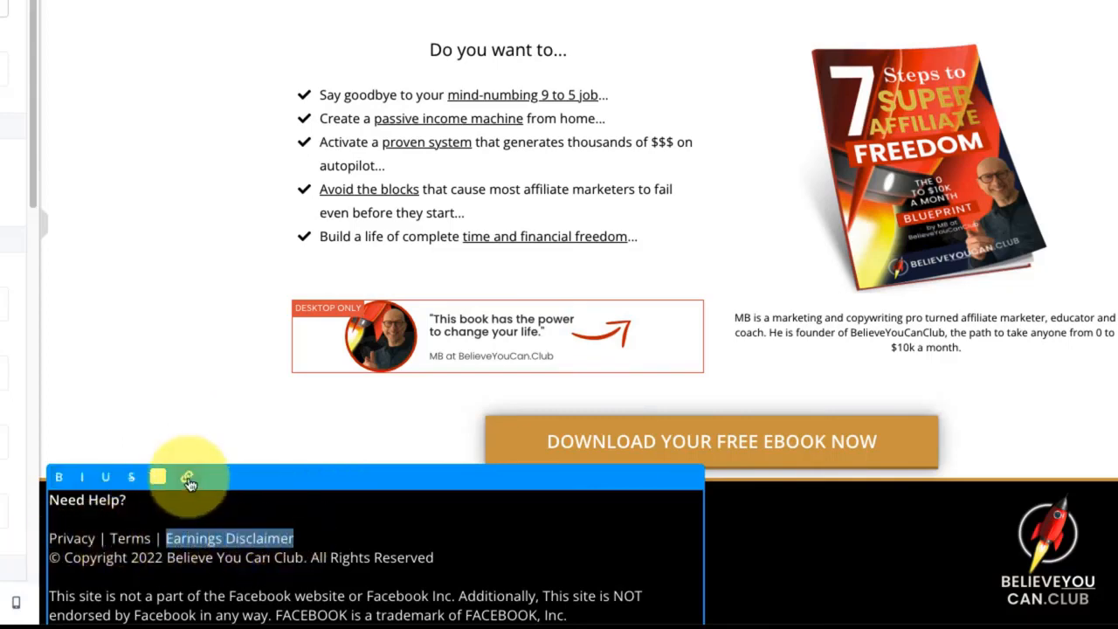
click(186, 476)
key(ctrl+v)
click(212, 475)
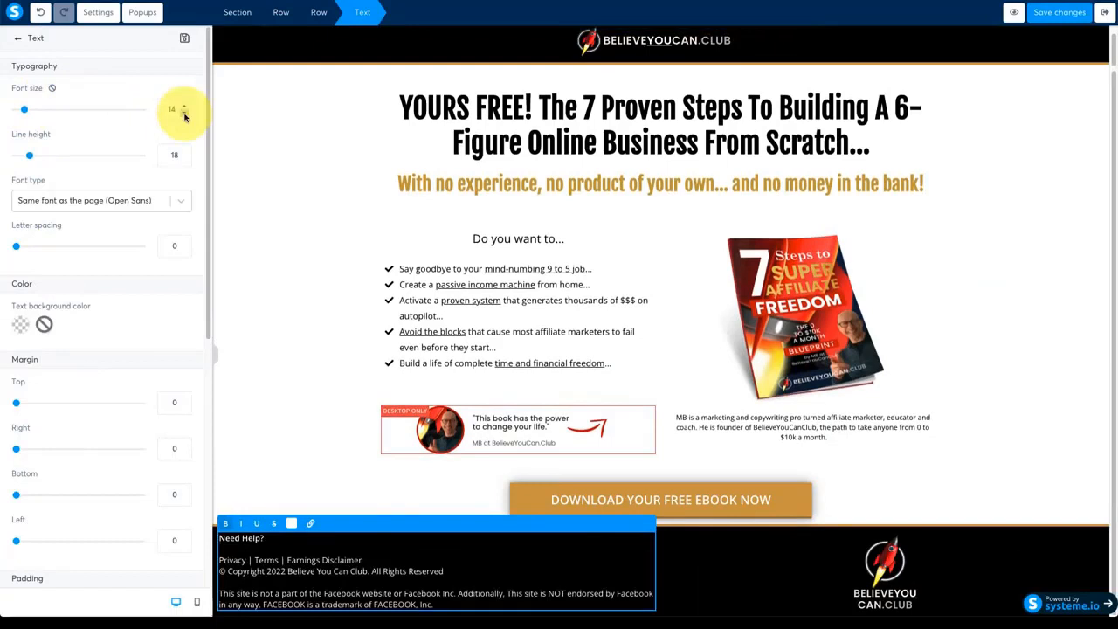
Set the footer text's font size to 14 and top margin to 10, and increase its left margin.
click(185, 399)
drag(17, 541, 35, 543)
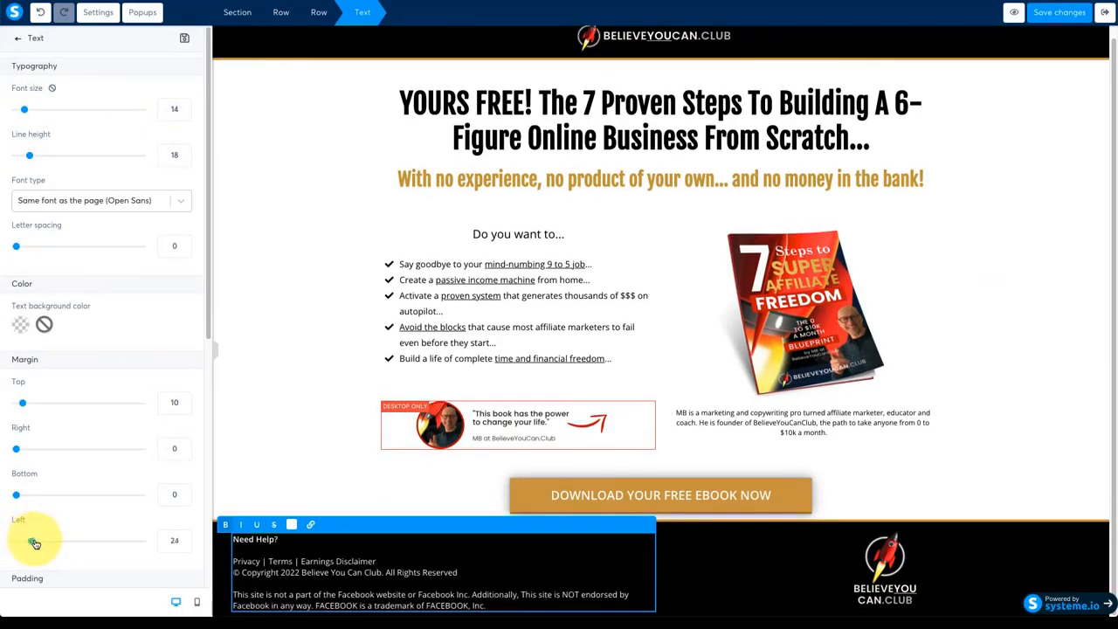
Keep the download button's click action on Show popup and open Popup №1 on the page for editing.
click(801, 504)
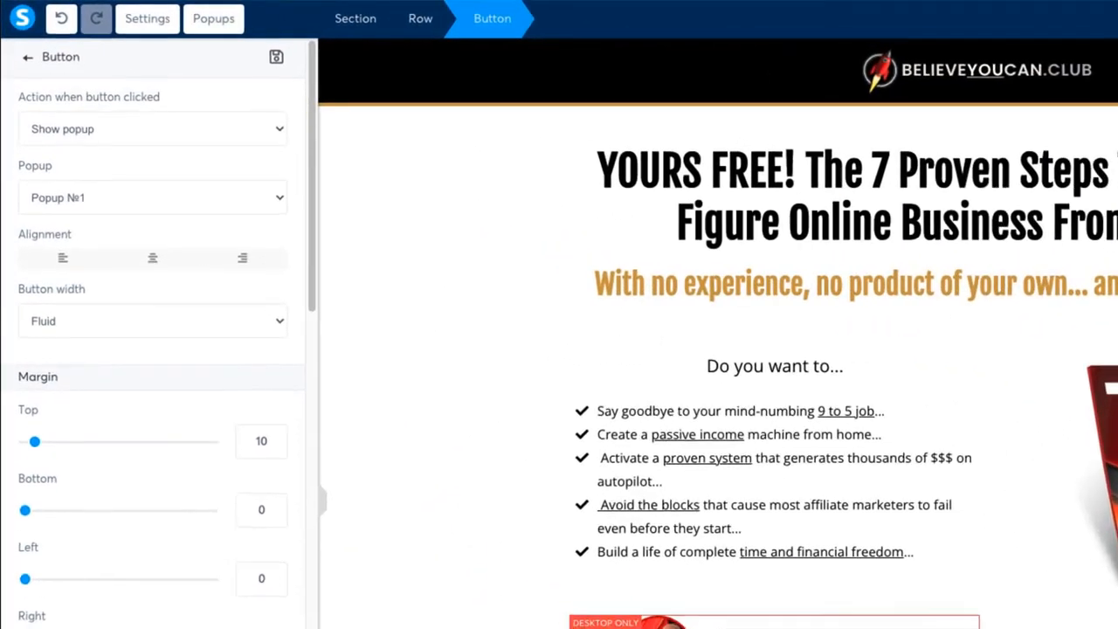
click(187, 86)
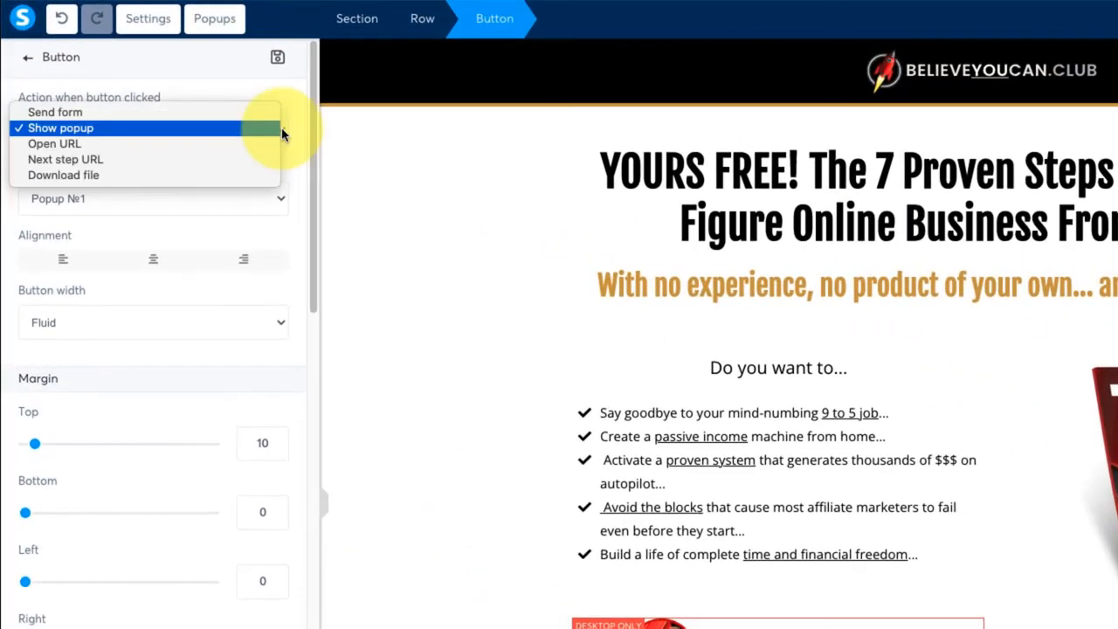
click(278, 128)
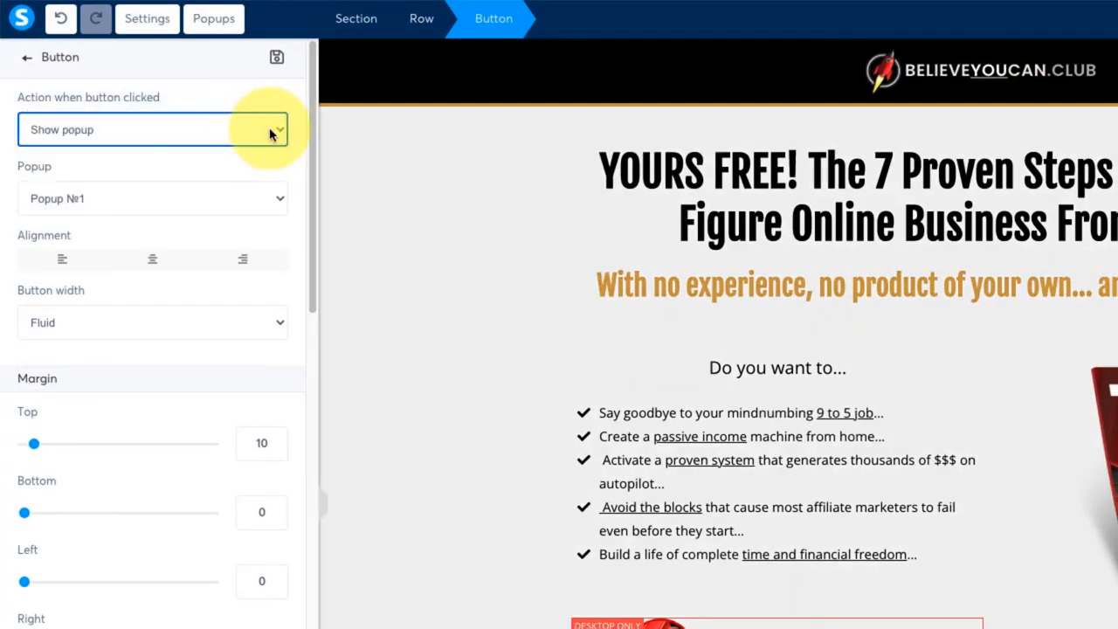
click(216, 19)
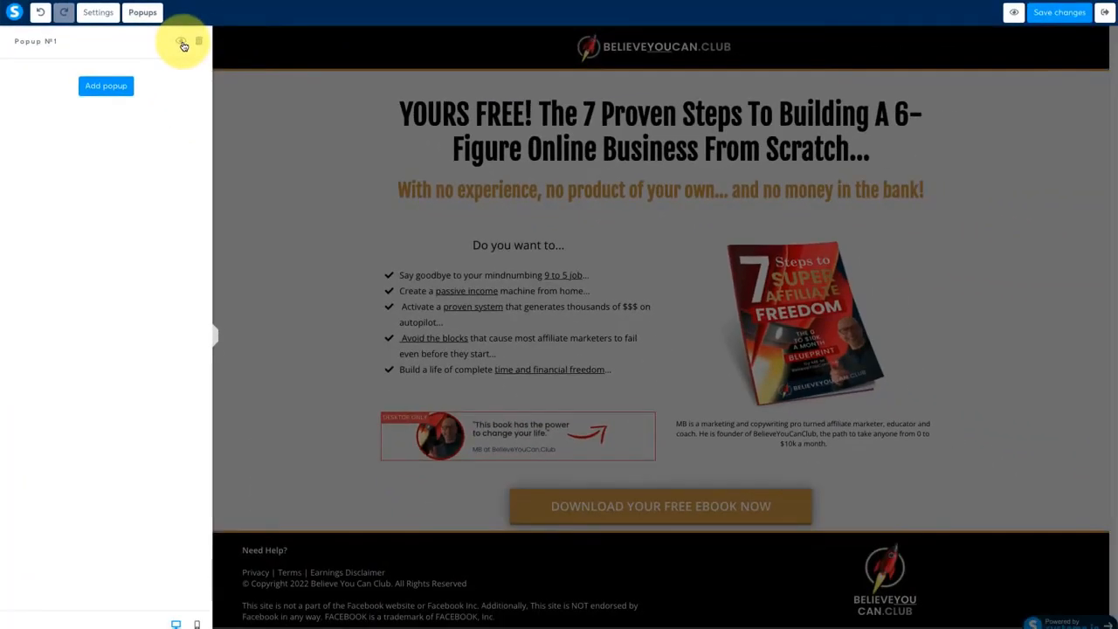
click(272, 61)
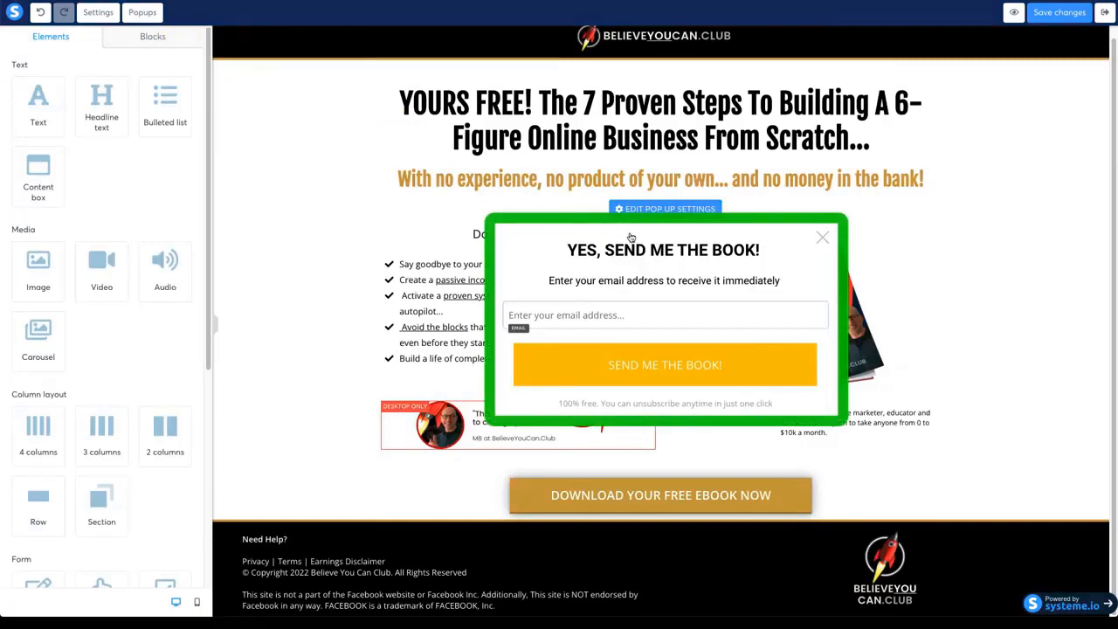
Delete the unsubscribe note at the bottom of the popup and change the popup button's text to "YES, I WANT THIS".
click(820, 398)
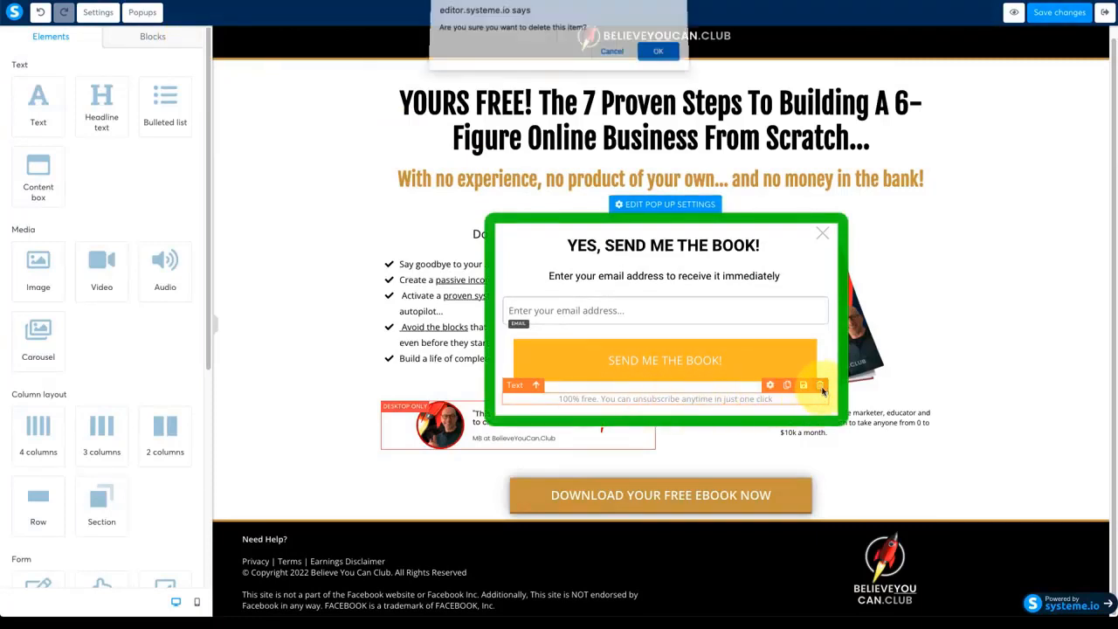
click(654, 52)
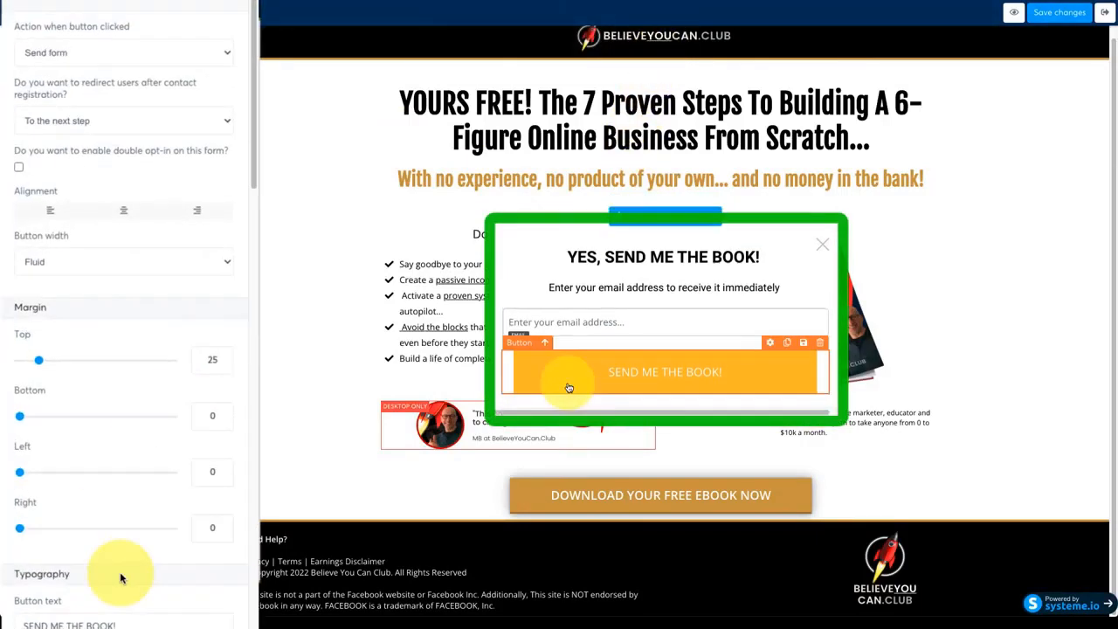
click(568, 387)
scroll(101, 522, down, 3)
drag(149, 297, 23, 302)
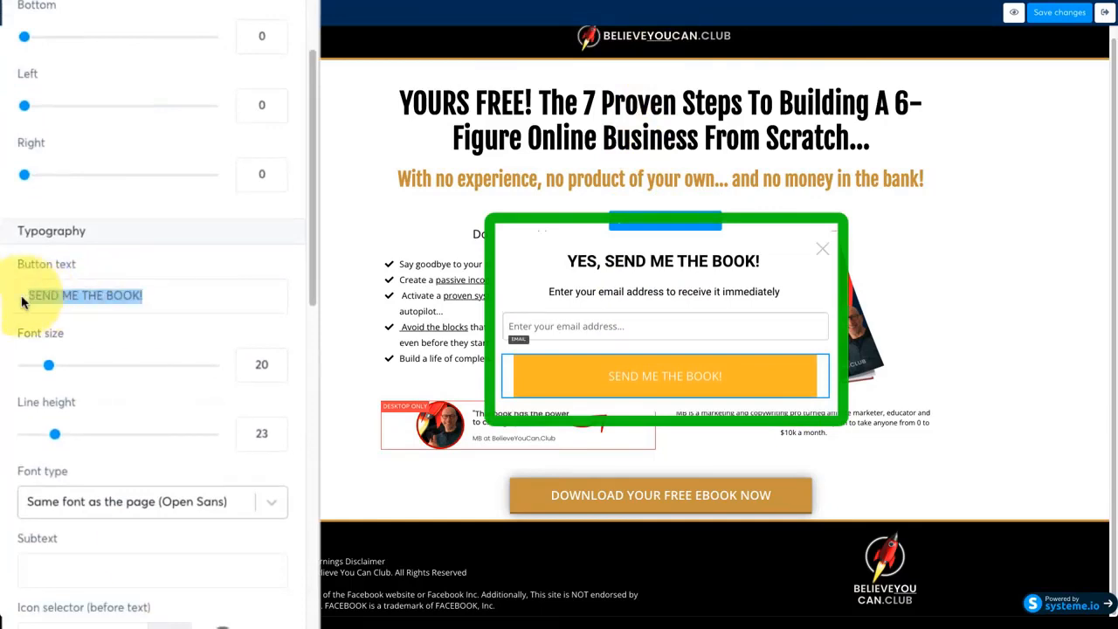
Reduce the popup button's top and bottom padding and set its background to the saved gold color.
scroll(12, 303, down, 6)
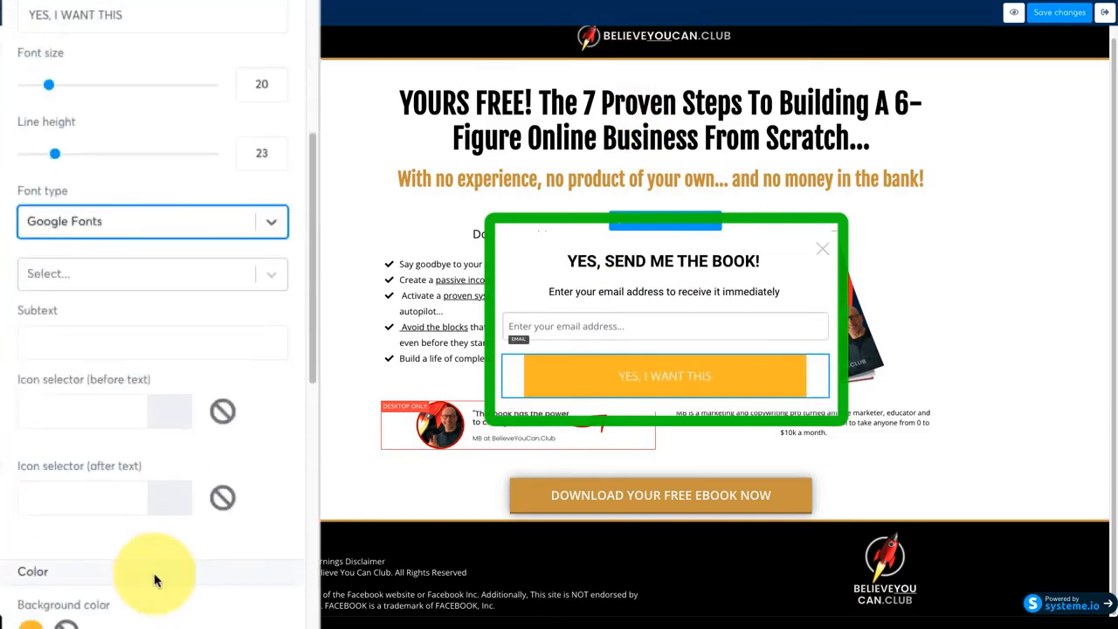
drag(37, 475, 30, 475)
drag(38, 544, 38, 548)
click(31, 314)
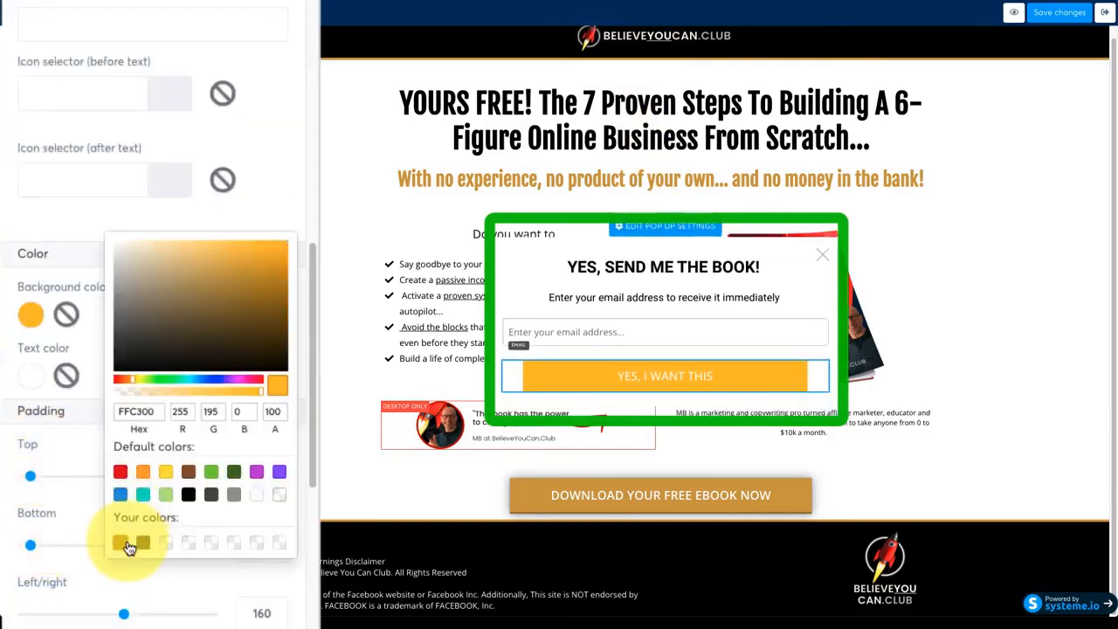
click(120, 544)
Give the popup button a 1px solid bottom-only border in the saved dark gold 997C33 and add a shadow.
click(281, 365)
click(260, 379)
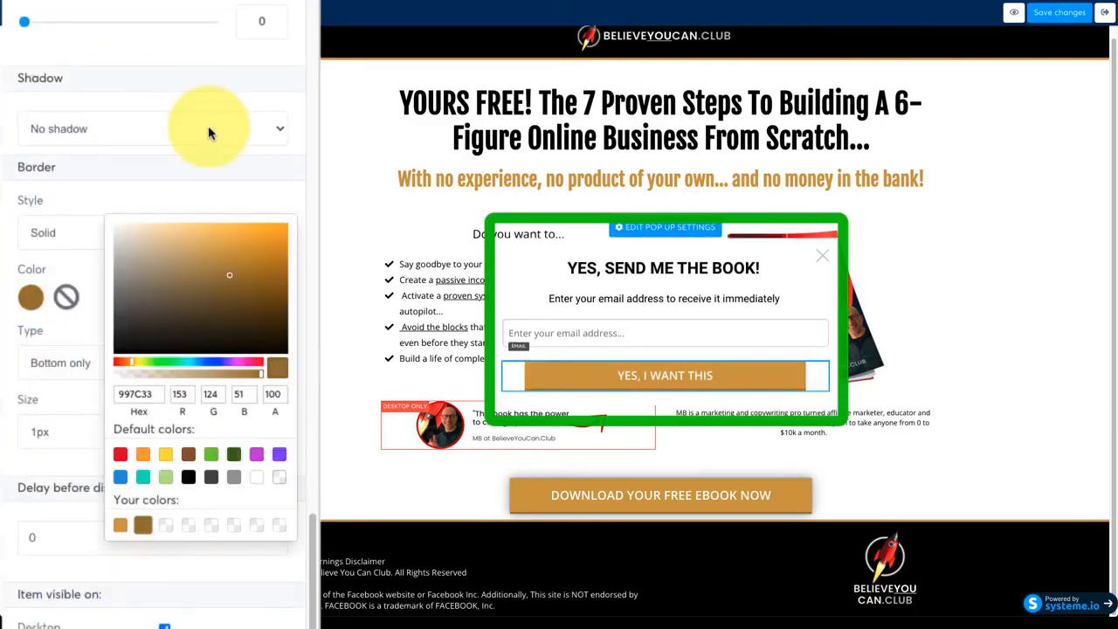
click(211, 130)
click(251, 206)
click(324, 154)
Change the popup headline to "Download your FREE eBook!" and set its Google font to Fjalla One.
drag(761, 264, 565, 265)
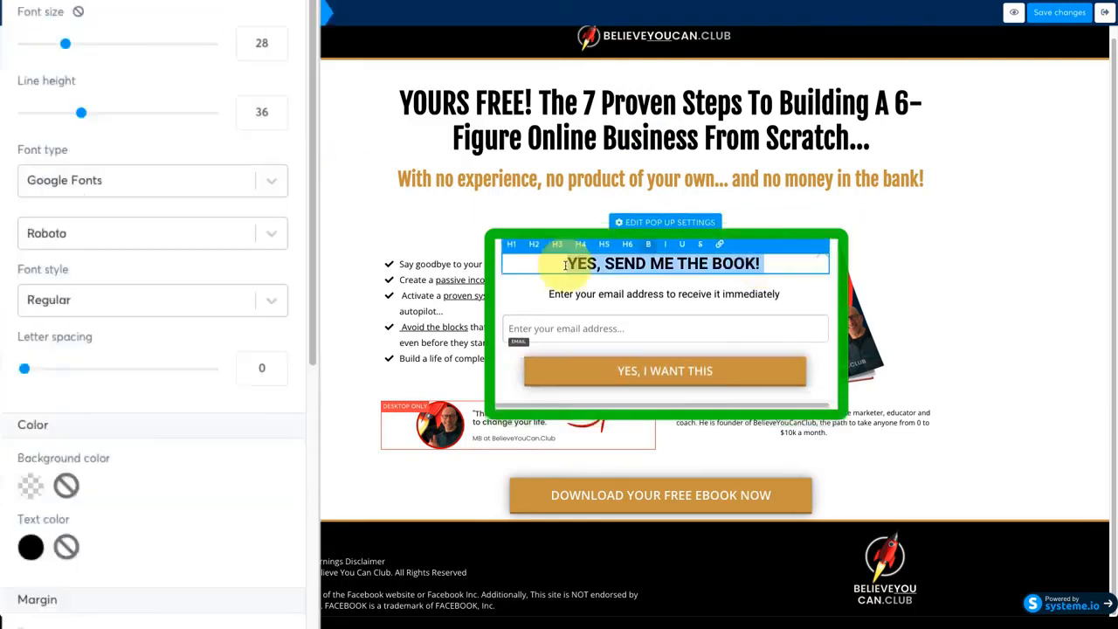
text(Download your FREE eBook!)
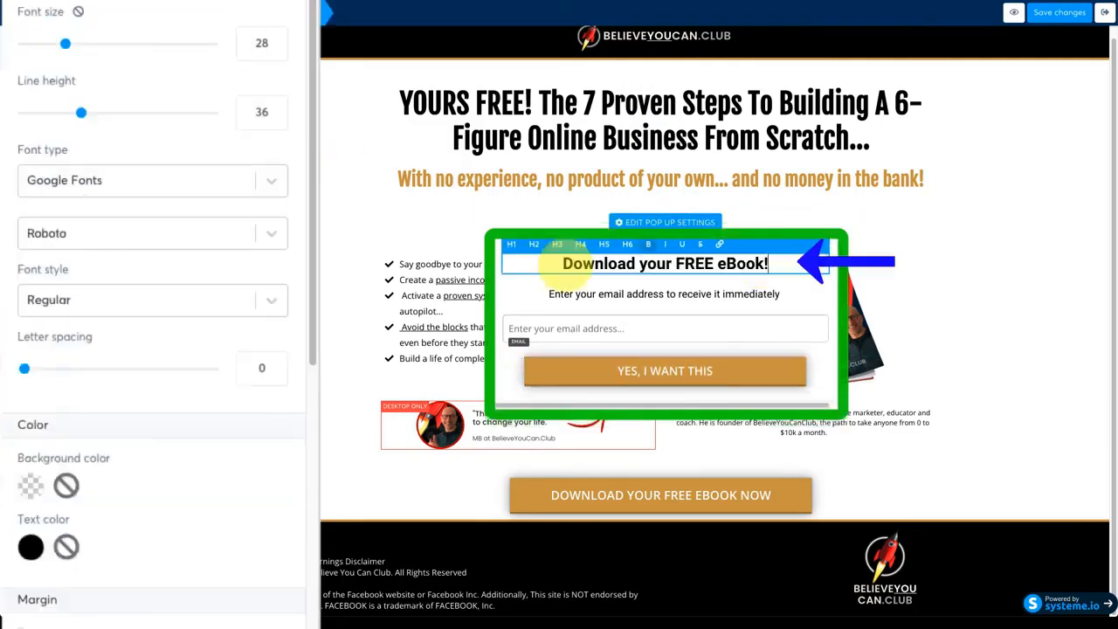
triple_click(552, 263)
click(270, 232)
text(fj)
click(44, 271)
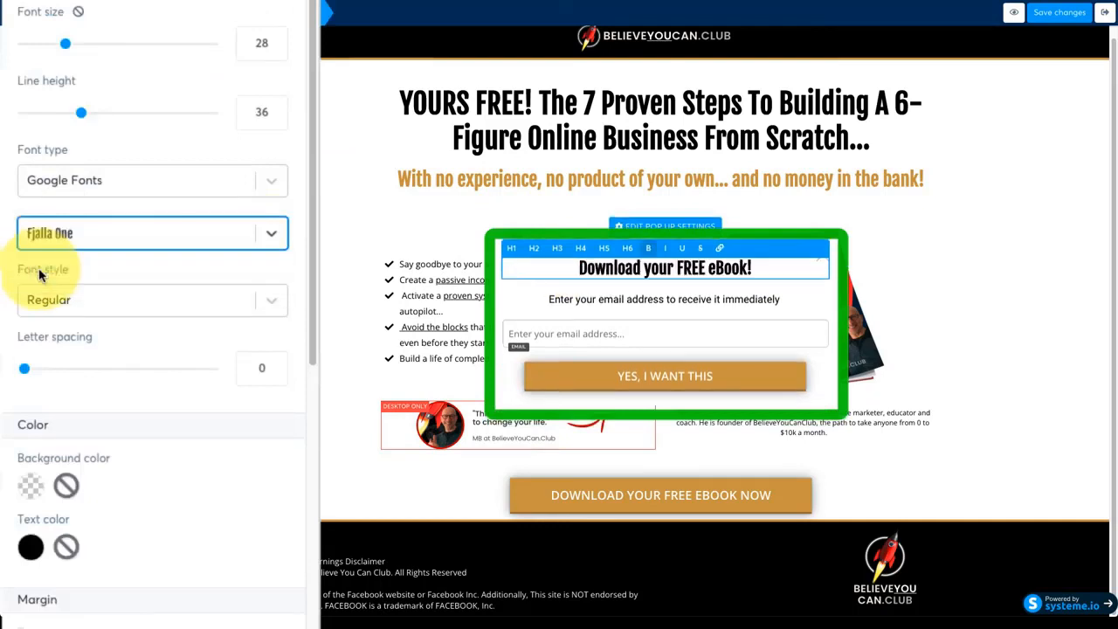
Enlarge the popup headline's font and change the line below it to "Enter your name and email for instant access.".
click(276, 41)
click(276, 43)
click(276, 42)
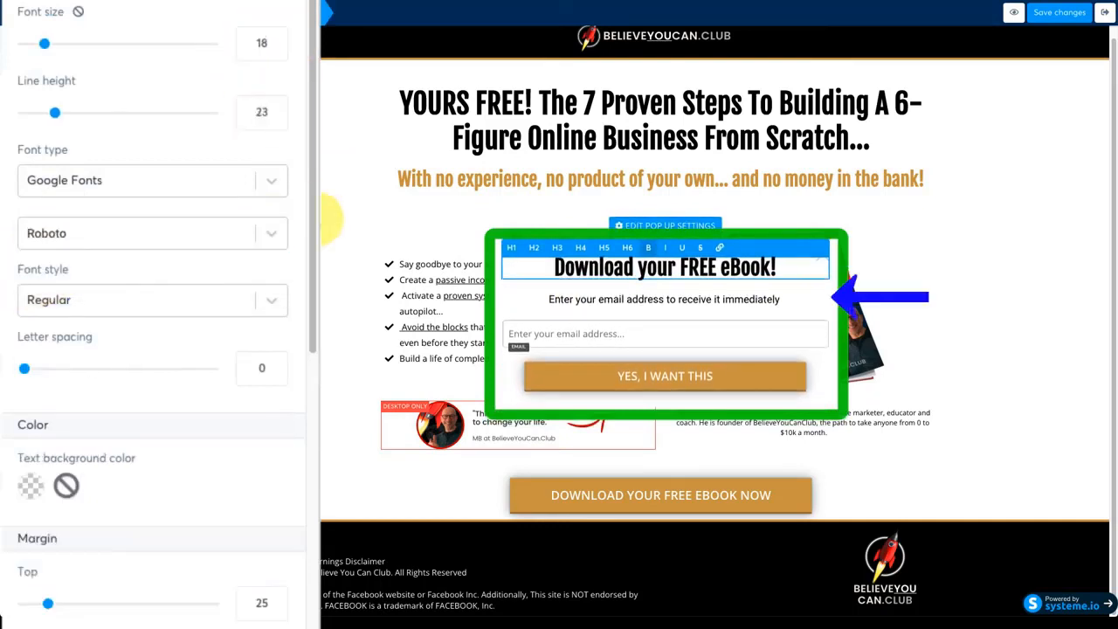
click(688, 298)
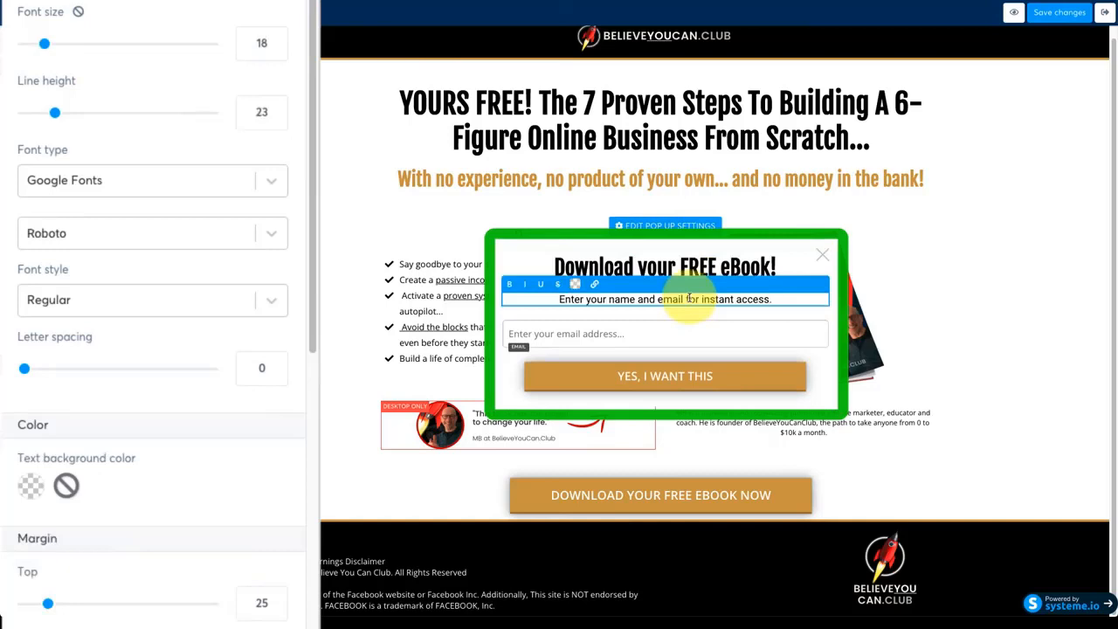
Duplicate the popup's email field and turn the upper copy into a First name input with the placeholder "First name".
click(678, 330)
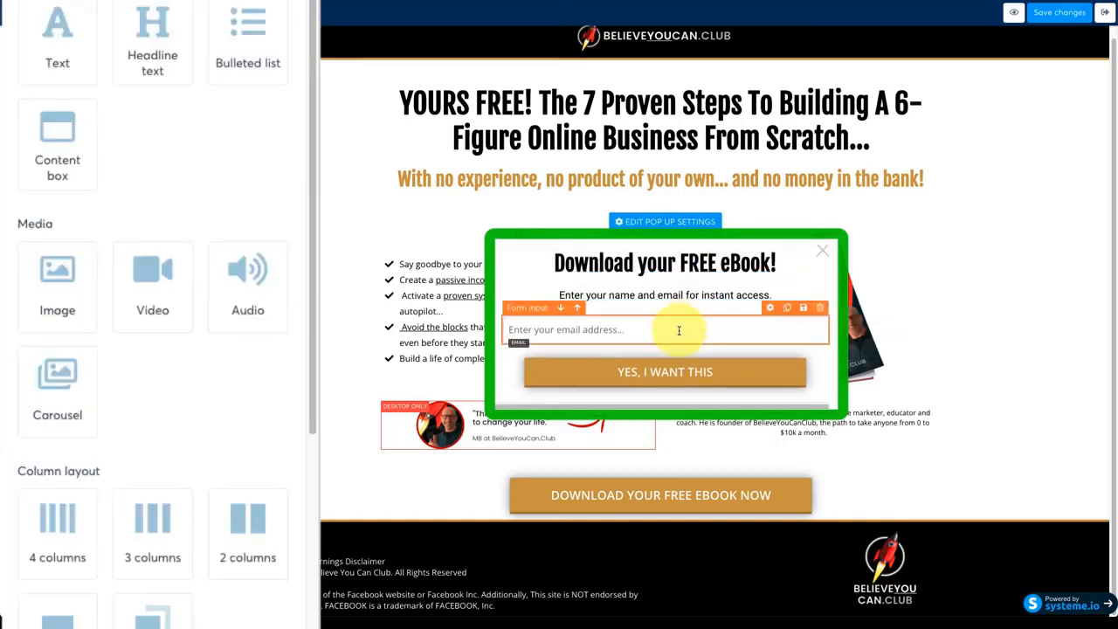
click(786, 308)
click(789, 310)
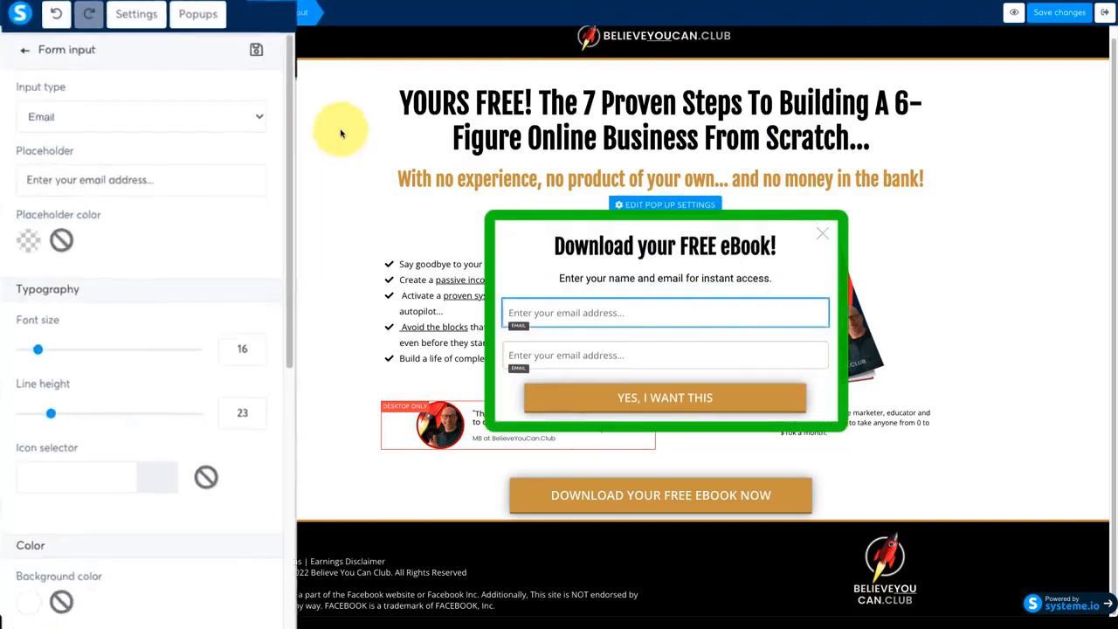
click(181, 83)
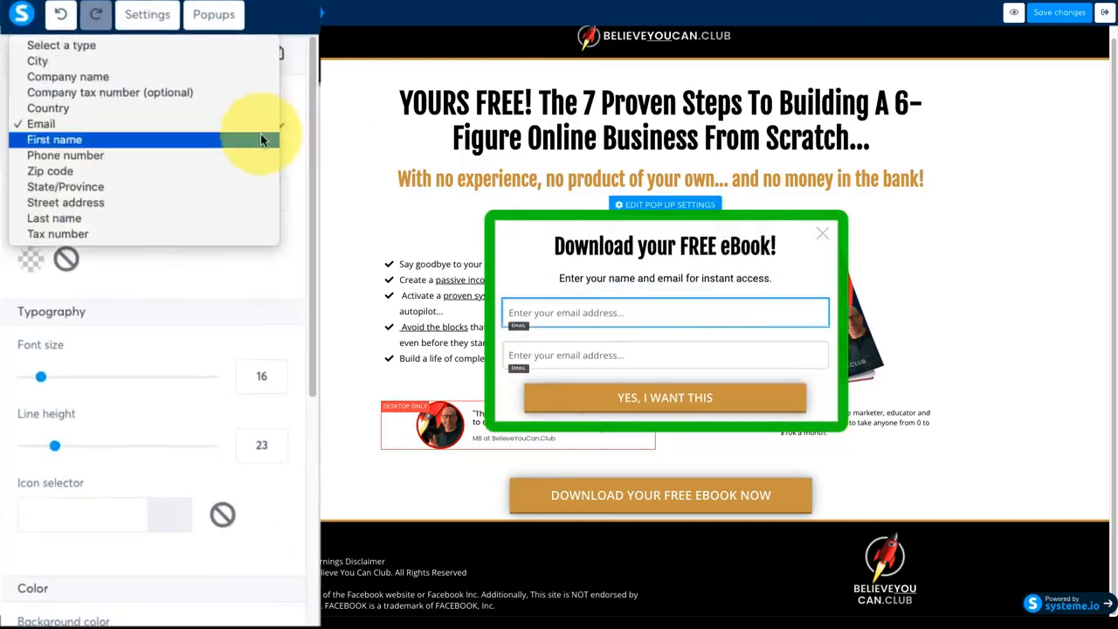
click(260, 137)
click(27, 54)
Add an image above the popup headline and use the "7 Steps to Super Affiliate Freedom" book cover file for it.
drag(55, 382, 654, 234)
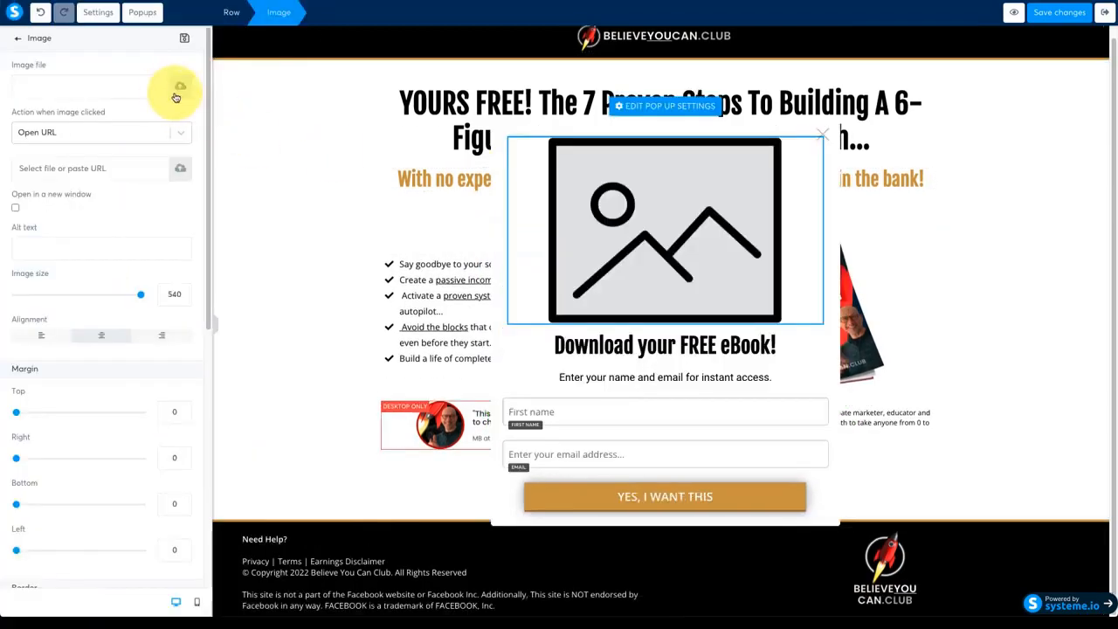
click(176, 95)
click(469, 201)
click(746, 464)
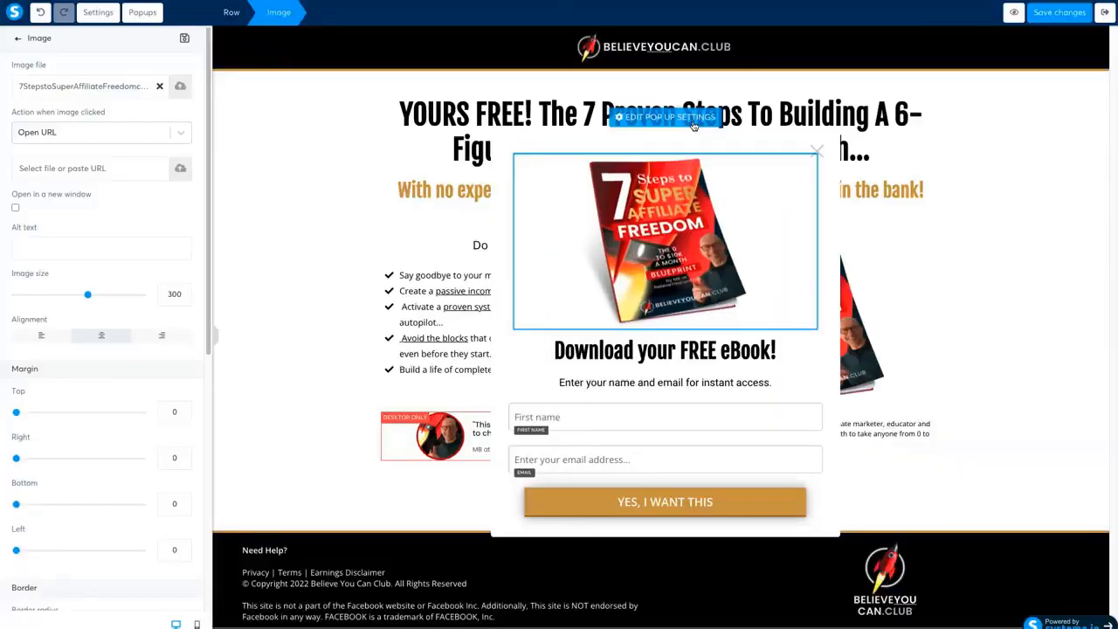
Give the popup a solid black full border of 10px and close the popup.
click(692, 126)
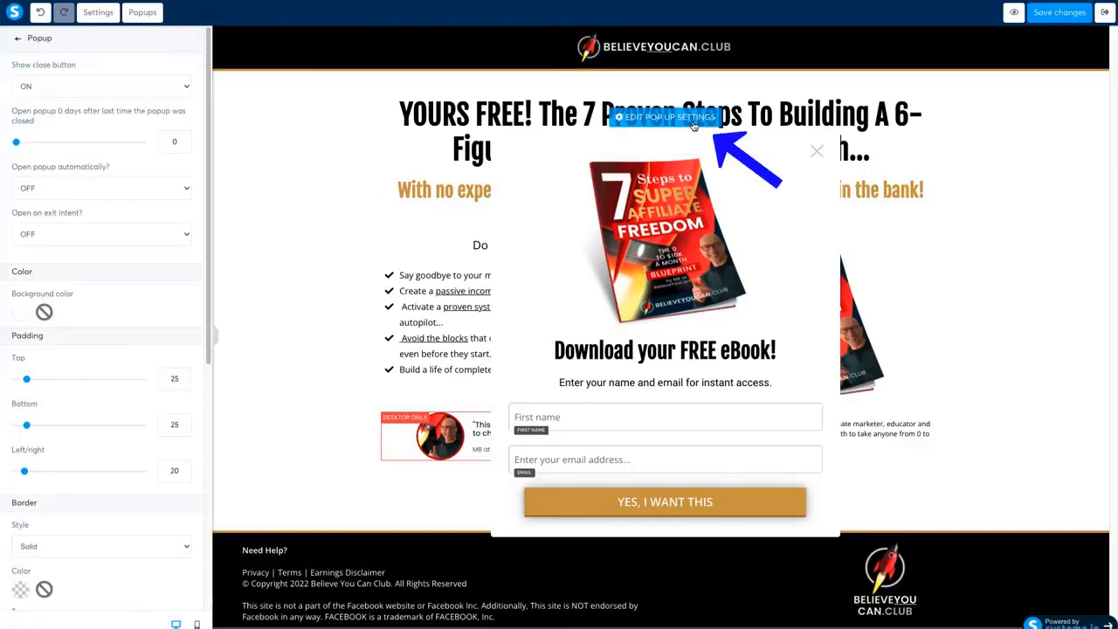
click(182, 271)
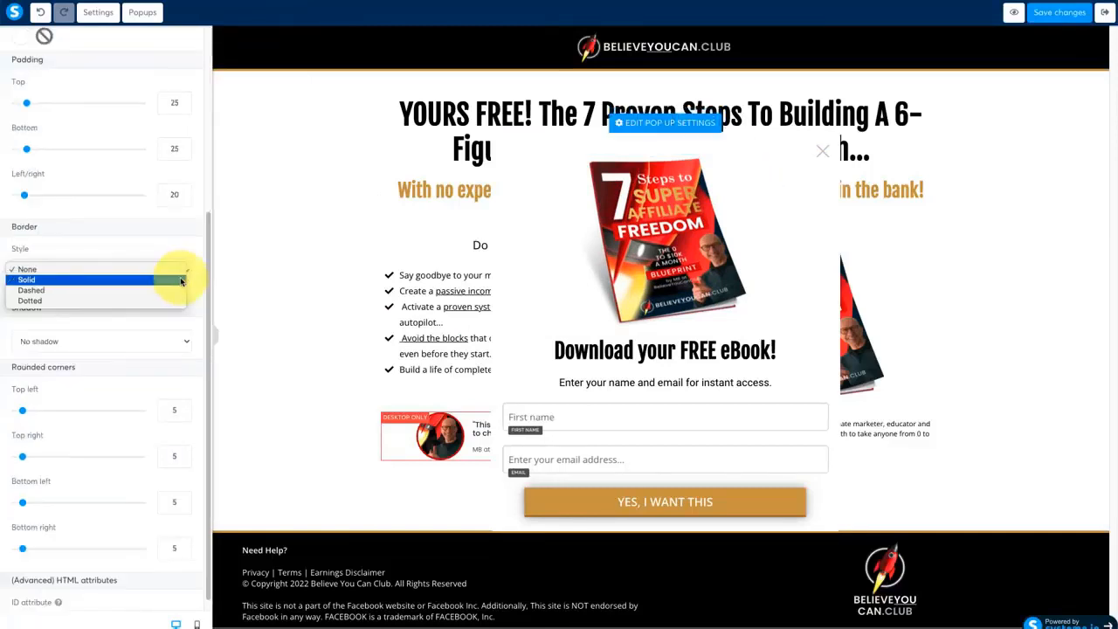
click(183, 279)
click(29, 425)
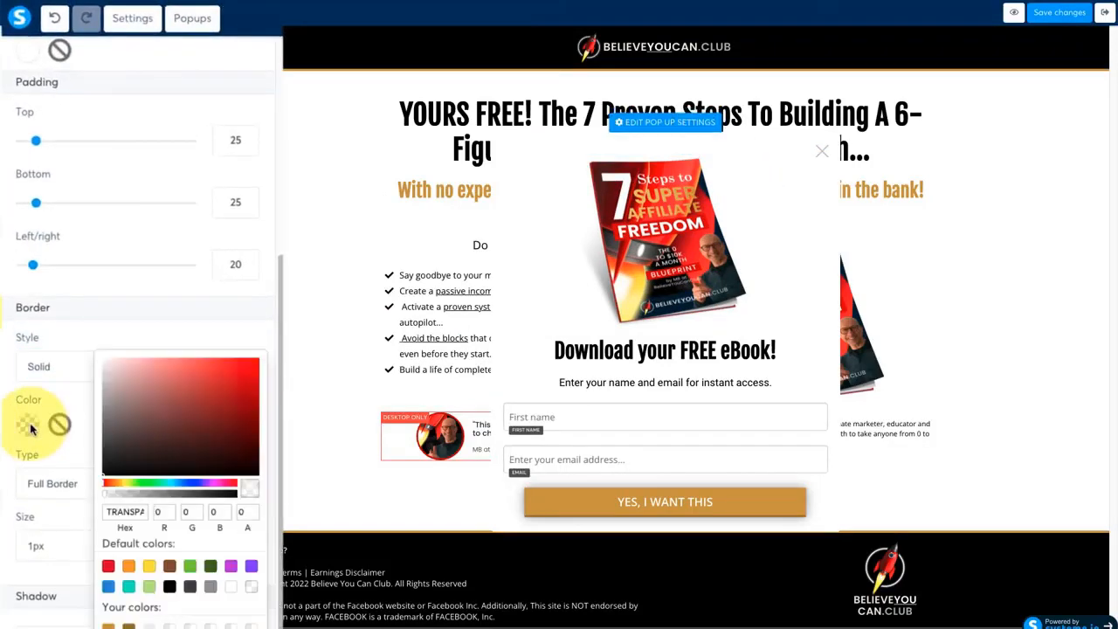
click(168, 591)
click(237, 545)
click(224, 598)
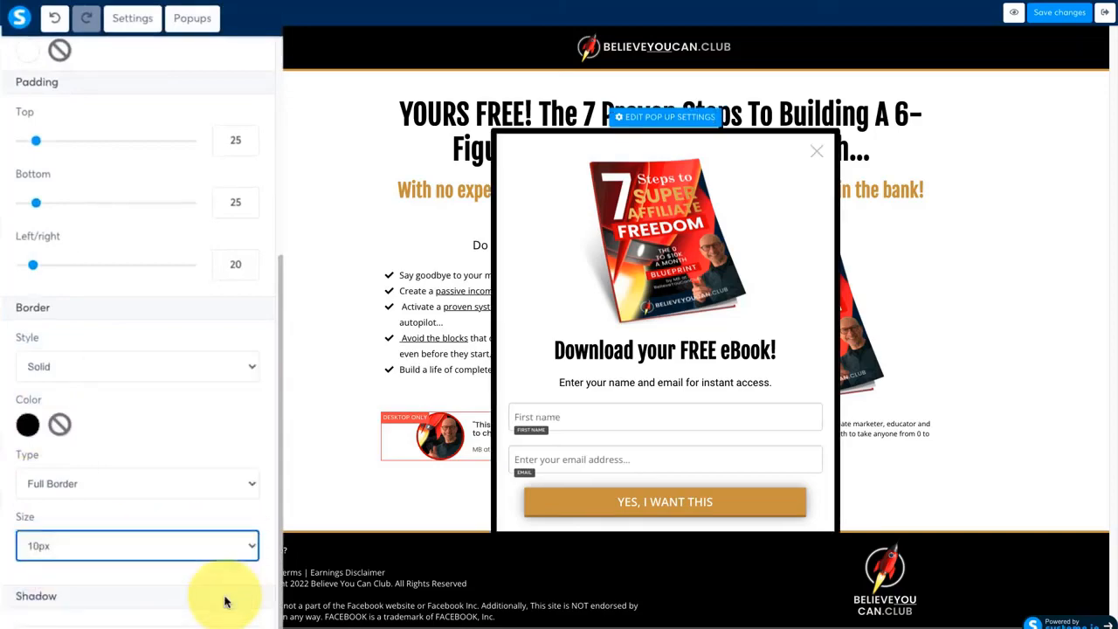
click(300, 249)
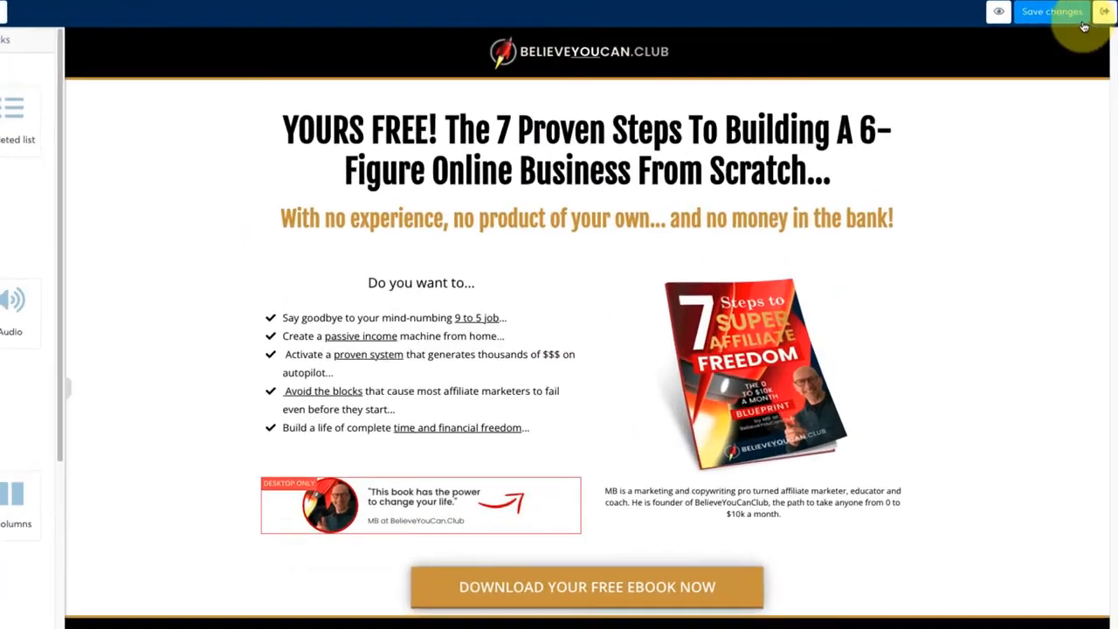
Save the page changes, preview the squeeze page and test its "DOWNLOAD YOUR FREE EBOOK NOW" button.
click(1074, 20)
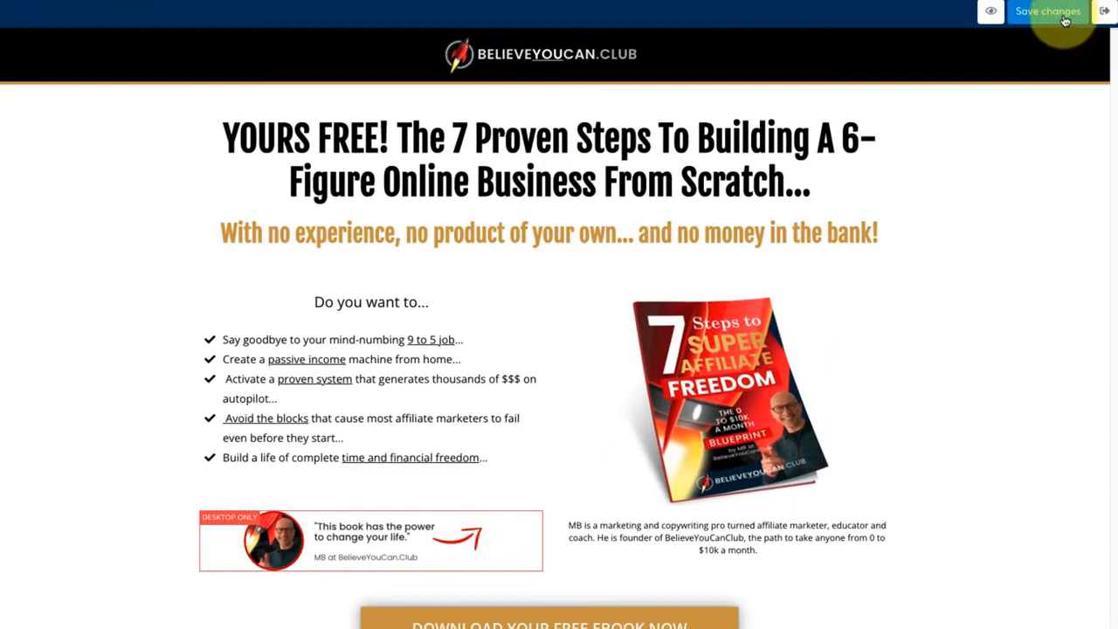
click(989, 15)
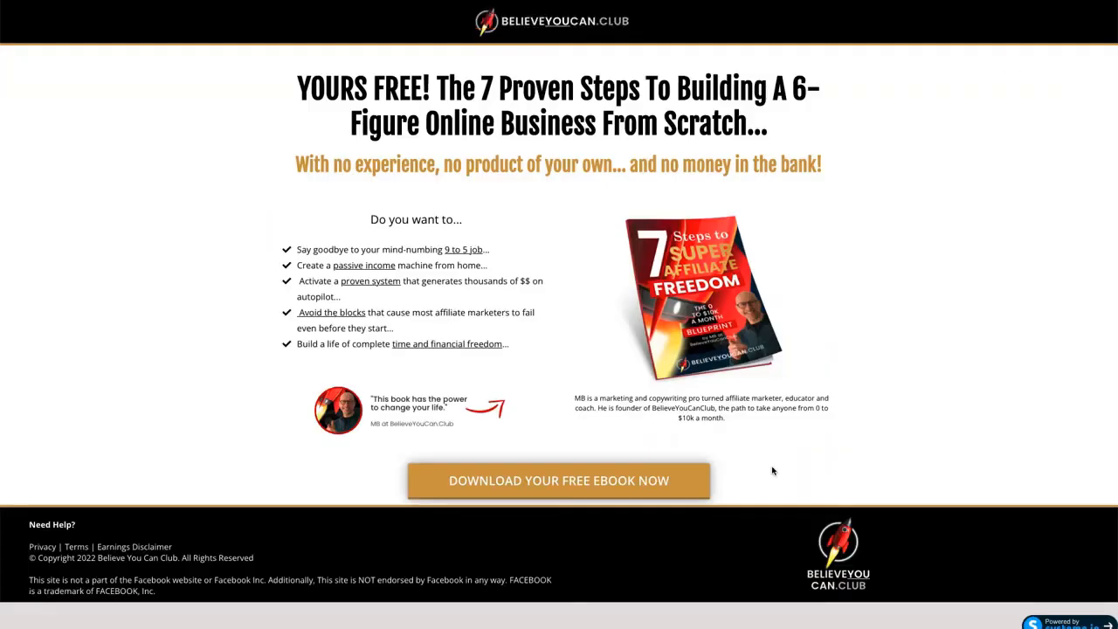
click(680, 480)
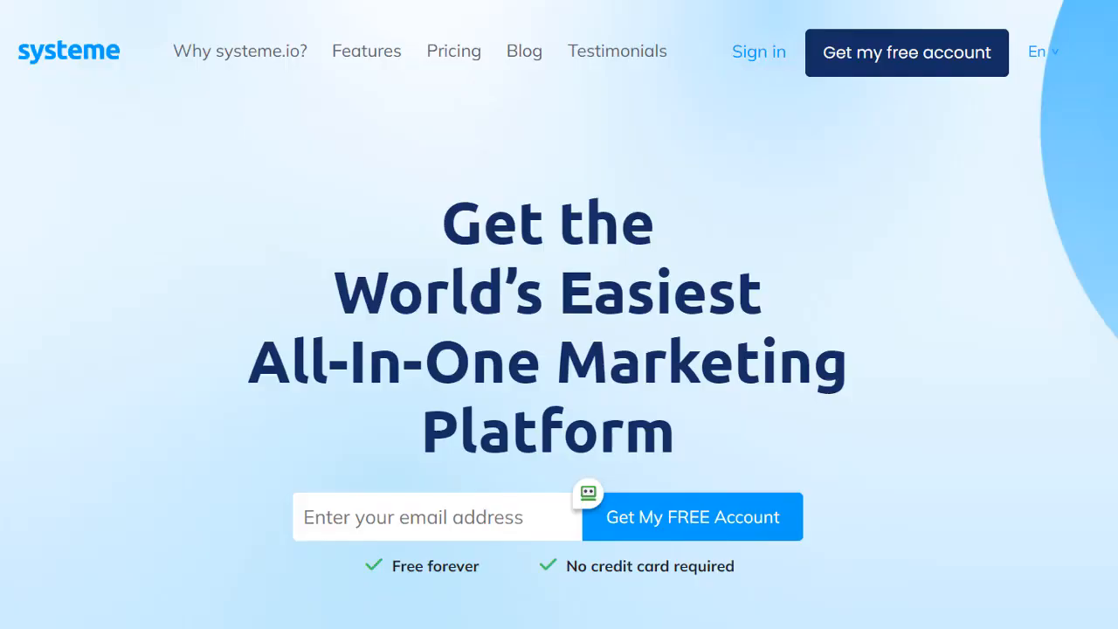